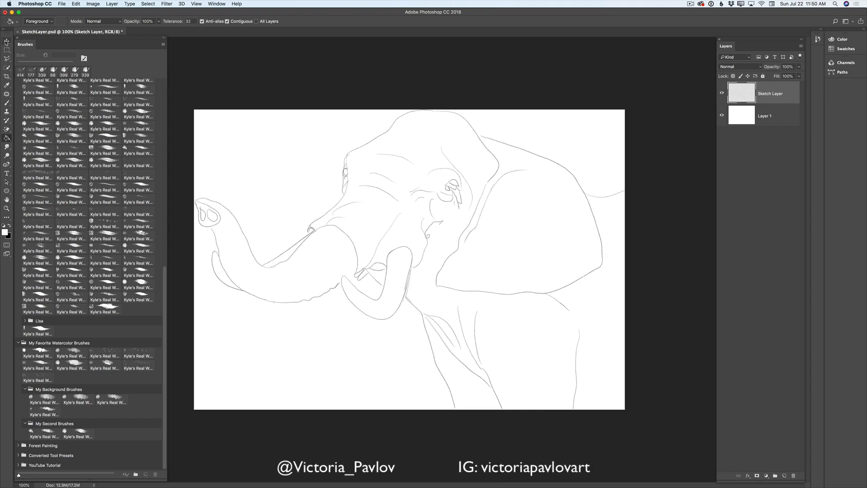
# - Check what the Sketch Layer contains by toggling its visibility, and add a new layer directly above Layer 1
pyautogui.press('v')
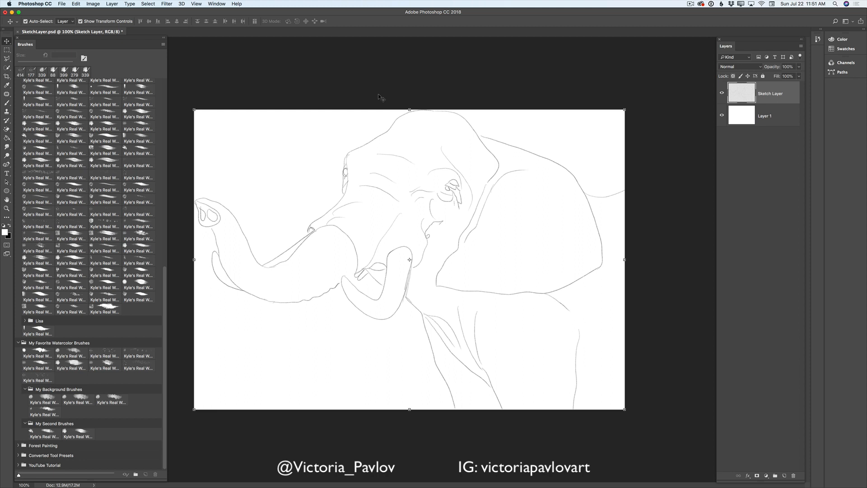
pyautogui.click(770, 115)
pyautogui.click(722, 94)
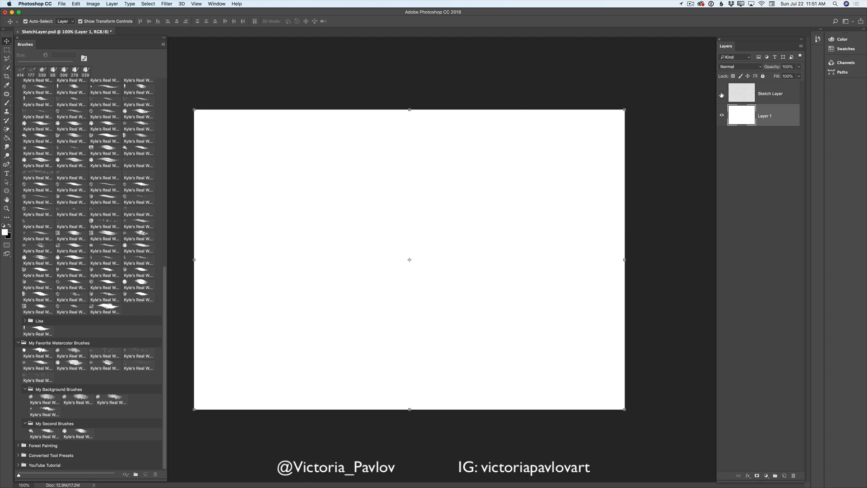
pyautogui.click(722, 94)
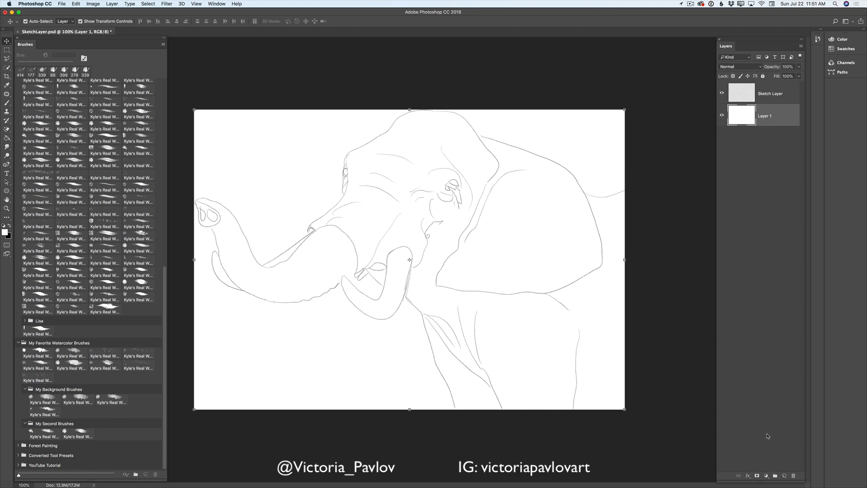
pyautogui.click(785, 475)
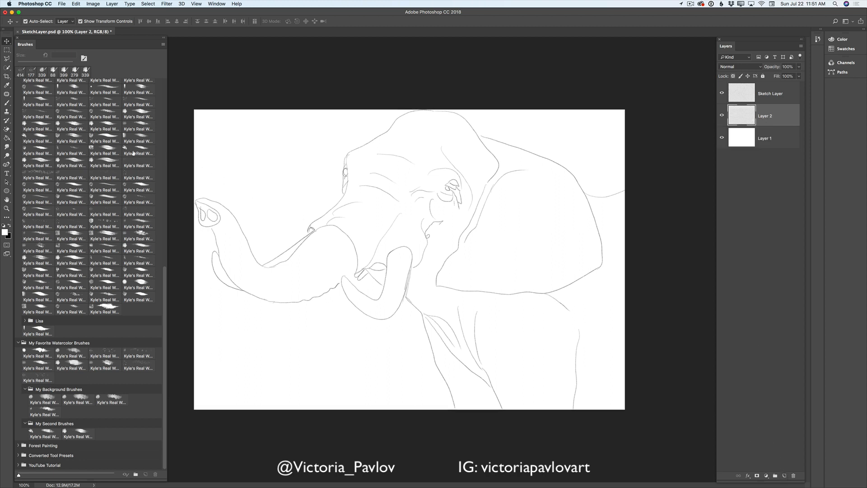
# - Choose the second Kyle's Real Watercolor brush in My Background Brushes and set the foreground to light cyan (H 186, S 65, B 100)
pyautogui.click(7, 103)
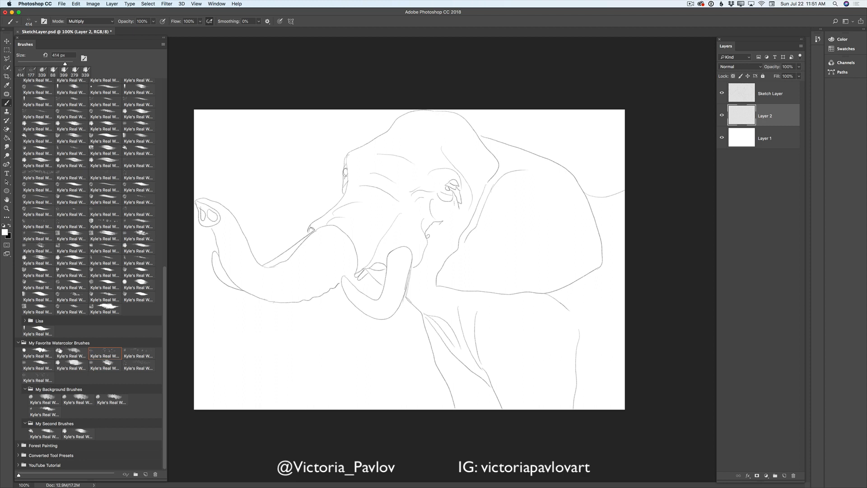
pyautogui.click(87, 400)
pyautogui.click(5, 232)
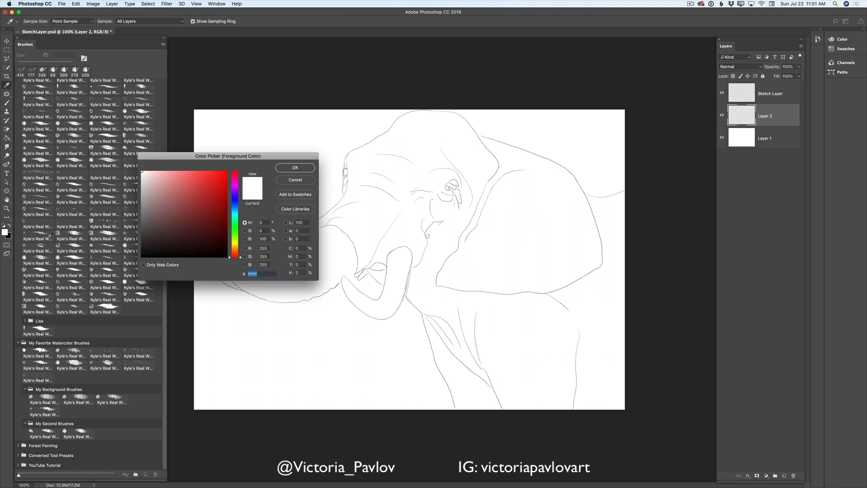
pyautogui.moveTo(242, 261); pyautogui.dragTo(239, 213)
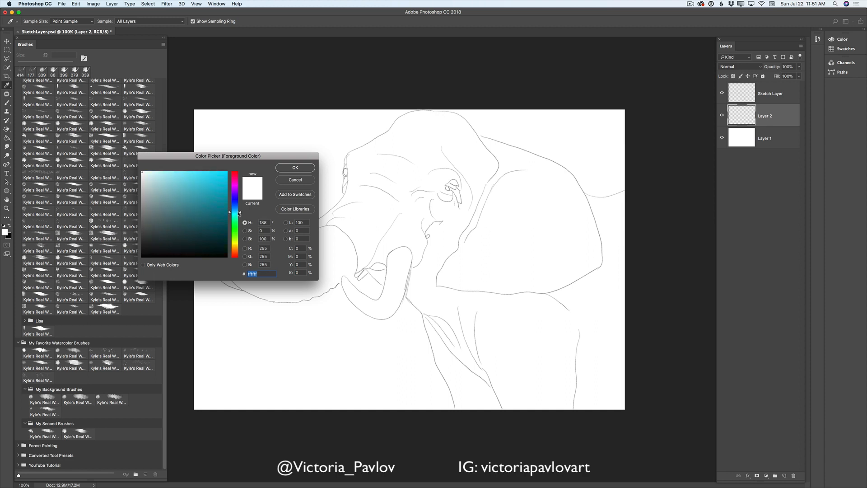
pyautogui.click(201, 172)
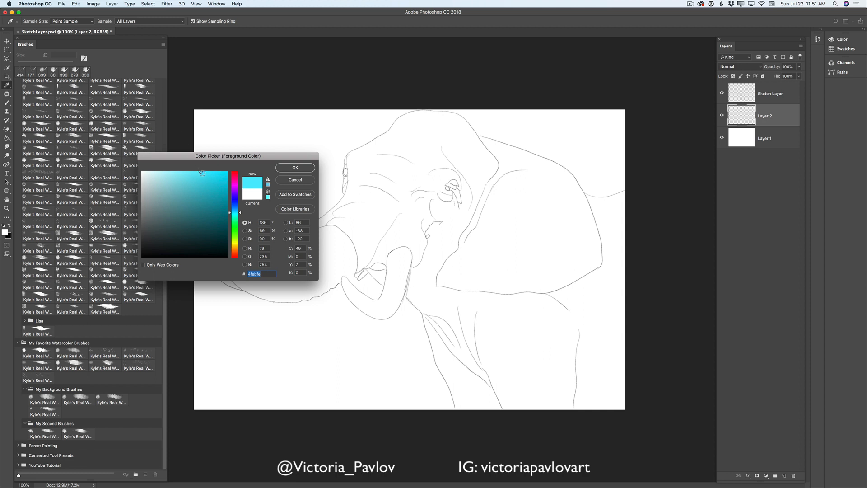
pyautogui.moveTo(202, 173); pyautogui.dragTo(197, 171)
pyautogui.click(294, 168)
pyautogui.press('b')
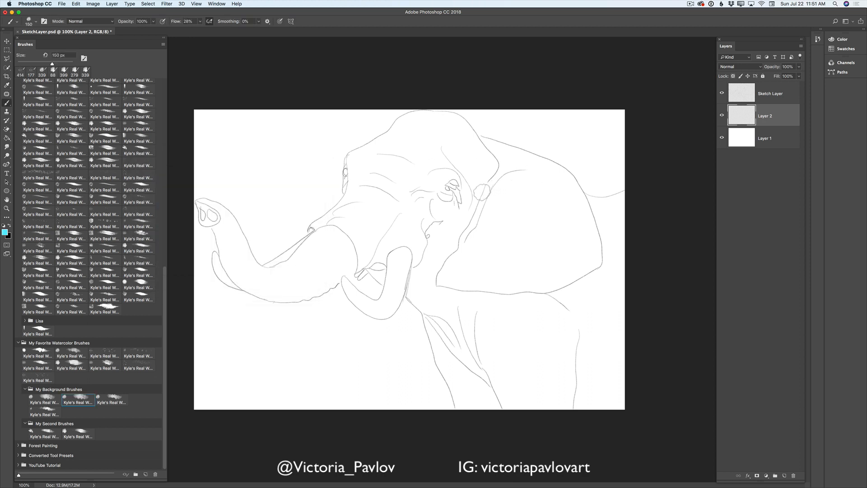
# - Set the brush size to 249 px and paint cyan around the elephant's eye, neck and front leg on Layer 2
pyautogui.rightClick(486, 191)
pyautogui.moveTo(546, 210); pyautogui.dragTo(553, 209)
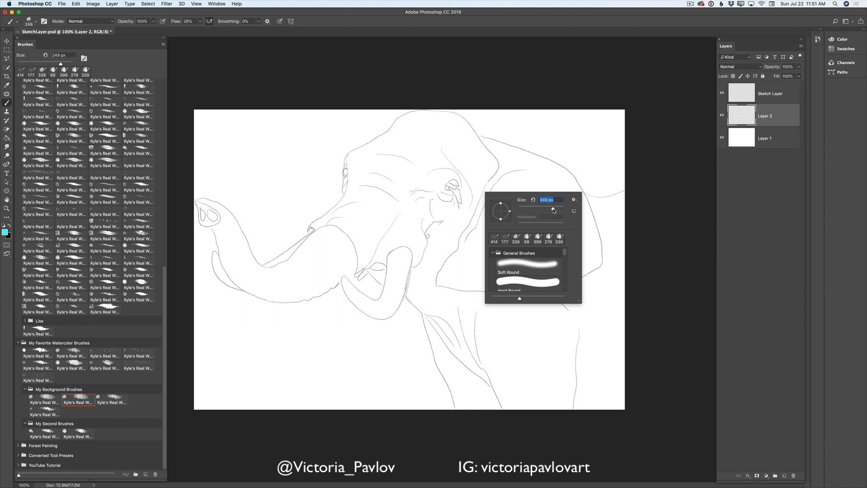
pyautogui.moveTo(430, 224)
pyautogui.mouseDown()
pyautogui.moveTo(438, 208)
pyautogui.moveTo(452, 216)
pyautogui.moveTo(461, 168)
pyautogui.moveTo(469, 178)
pyautogui.moveTo(453, 144)
pyautogui.moveTo(480, 172)
pyautogui.moveTo(463, 139)
pyautogui.moveTo(483, 177)
pyautogui.moveTo(442, 238)
pyautogui.moveTo(474, 196)
pyautogui.moveTo(462, 222)
pyautogui.moveTo(476, 184)
pyautogui.moveTo(481, 190)
pyautogui.moveTo(448, 265)
pyautogui.moveTo(456, 239)
pyautogui.moveTo(430, 262)
pyautogui.moveTo(423, 249)
pyautogui.moveTo(423, 287)
pyautogui.moveTo(425, 297)
pyautogui.moveTo(443, 247)
pyautogui.moveTo(433, 267)
pyautogui.moveTo(456, 256)
pyautogui.moveTo(472, 302)
pyautogui.moveTo(437, 306)
pyautogui.moveTo(462, 338)
pyautogui.moveTo(438, 299)
pyautogui.moveTo(491, 304)
pyautogui.moveTo(456, 369)
pyautogui.moveTo(432, 314)
pyautogui.moveTo(482, 408)
pyautogui.moveTo(465, 345)
pyautogui.moveTo(488, 414)
pyautogui.moveTo(452, 377)
pyautogui.moveTo(438, 339)
pyautogui.moveTo(468, 412)
pyautogui.mouseUp()
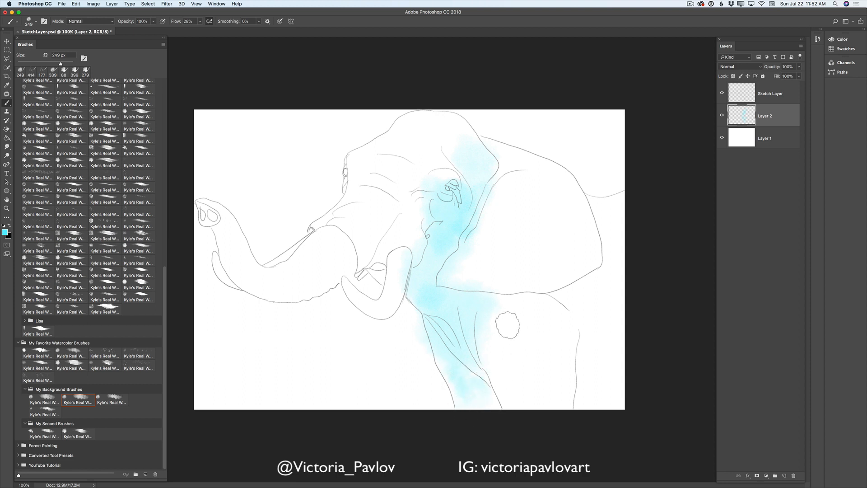
# - Enlarge the brush to 459 px and paint cyan over the elephant's body, trunk and forehead
pyautogui.rightClick(507, 324)
pyautogui.moveTo(580, 353); pyautogui.dragTo(586, 353)
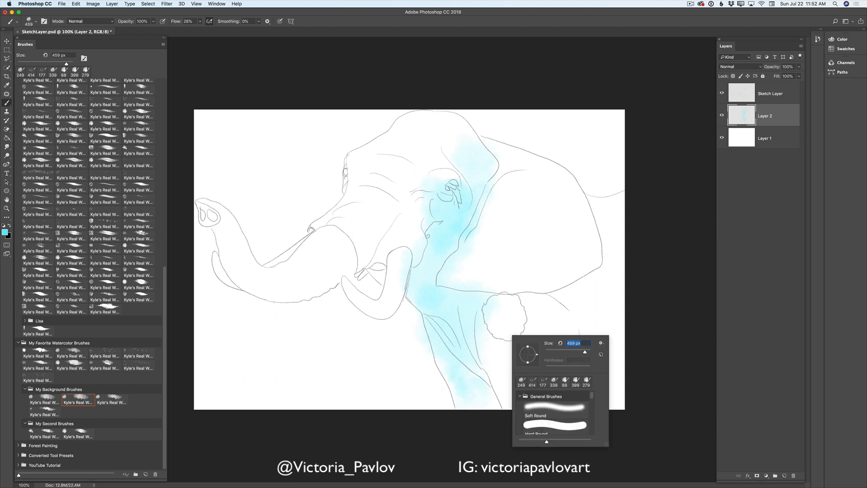
pyautogui.moveTo(491, 307)
pyautogui.mouseDown()
pyautogui.moveTo(532, 309)
pyautogui.moveTo(481, 303)
pyautogui.moveTo(540, 305)
pyautogui.moveTo(563, 332)
pyautogui.moveTo(565, 364)
pyautogui.moveTo(518, 344)
pyautogui.moveTo(492, 356)
pyautogui.moveTo(513, 417)
pyautogui.moveTo(479, 345)
pyautogui.moveTo(564, 349)
pyautogui.moveTo(578, 314)
pyautogui.moveTo(541, 300)
pyautogui.moveTo(594, 278)
pyautogui.moveTo(591, 286)
pyautogui.moveTo(620, 261)
pyautogui.moveTo(598, 208)
pyautogui.moveTo(615, 202)
pyautogui.moveTo(614, 321)
pyautogui.moveTo(588, 395)
pyautogui.mouseUp()
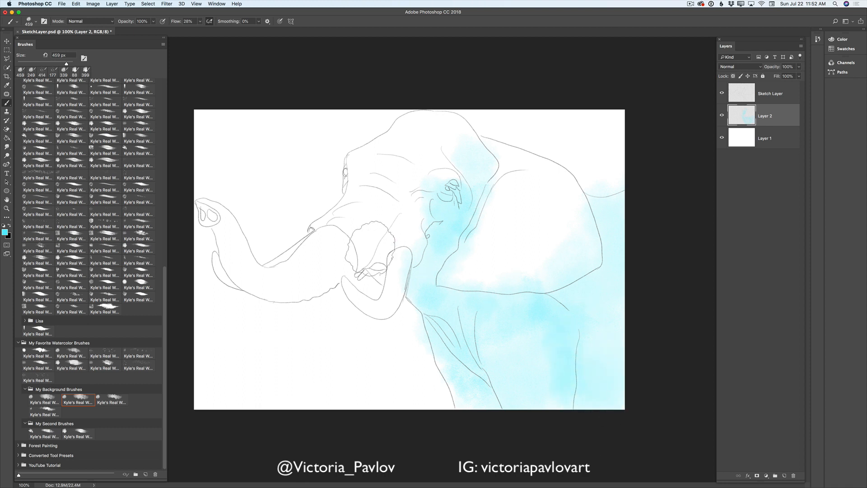
pyautogui.moveTo(324, 280)
pyautogui.mouseDown()
pyautogui.moveTo(293, 275)
pyautogui.moveTo(319, 269)
pyautogui.moveTo(330, 239)
pyautogui.moveTo(336, 257)
pyautogui.moveTo(311, 274)
pyautogui.moveTo(260, 271)
pyautogui.moveTo(233, 250)
pyautogui.moveTo(259, 276)
pyautogui.moveTo(285, 284)
pyautogui.mouseUp()
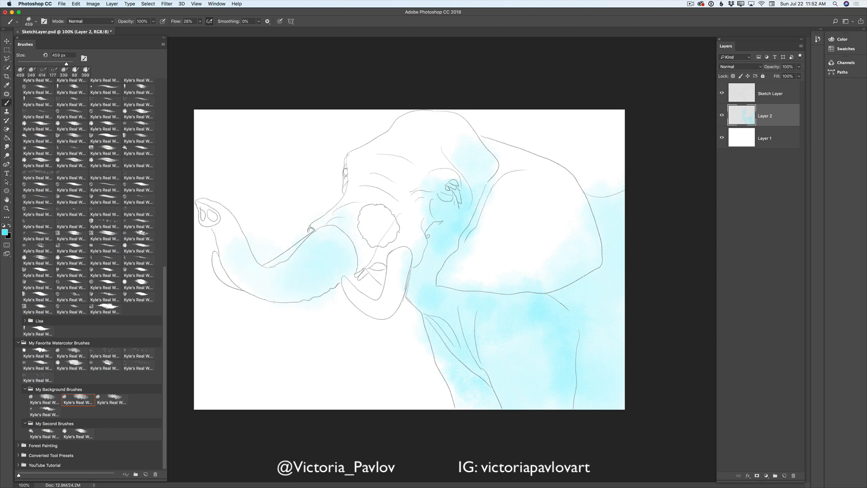
pyautogui.moveTo(352, 199)
pyautogui.mouseDown()
pyautogui.moveTo(394, 184)
pyautogui.moveTo(349, 158)
pyautogui.moveTo(376, 160)
pyautogui.moveTo(361, 183)
pyautogui.moveTo(375, 160)
pyautogui.moveTo(383, 196)
pyautogui.moveTo(353, 216)
pyautogui.mouseUp()
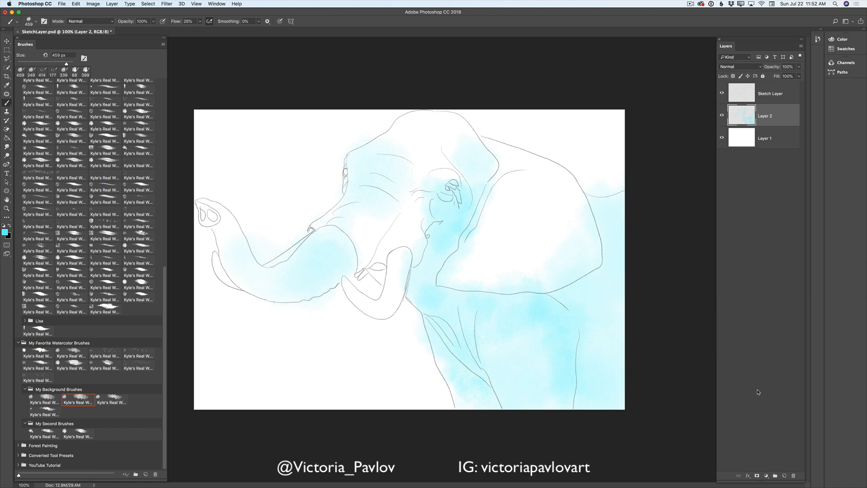
# - Add a new layer above Layer 2 and change the foreground color to a bright yellow for the brush
pyautogui.click(784, 476)
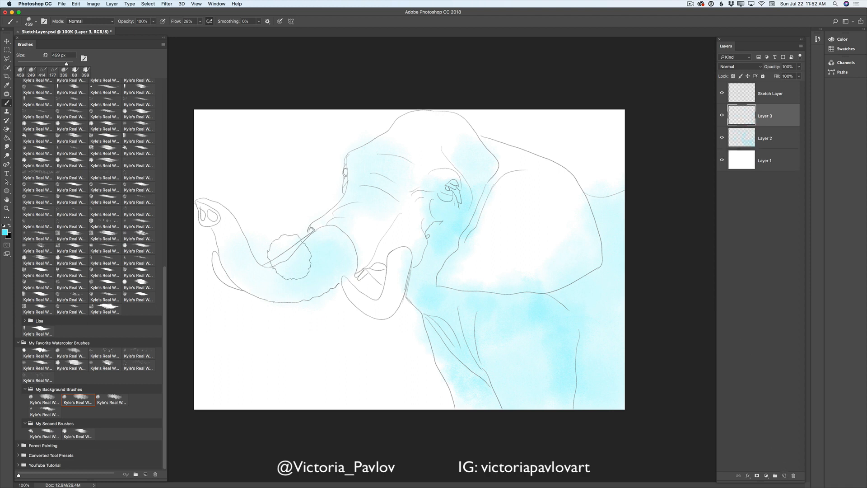
pyautogui.click(4, 231)
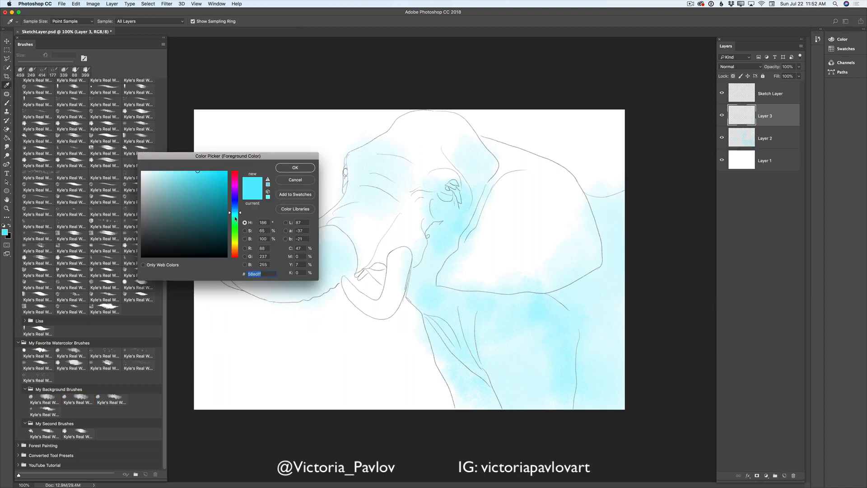
pyautogui.moveTo(237, 241); pyautogui.dragTo(234, 242)
pyautogui.moveTo(204, 183); pyautogui.dragTo(215, 170)
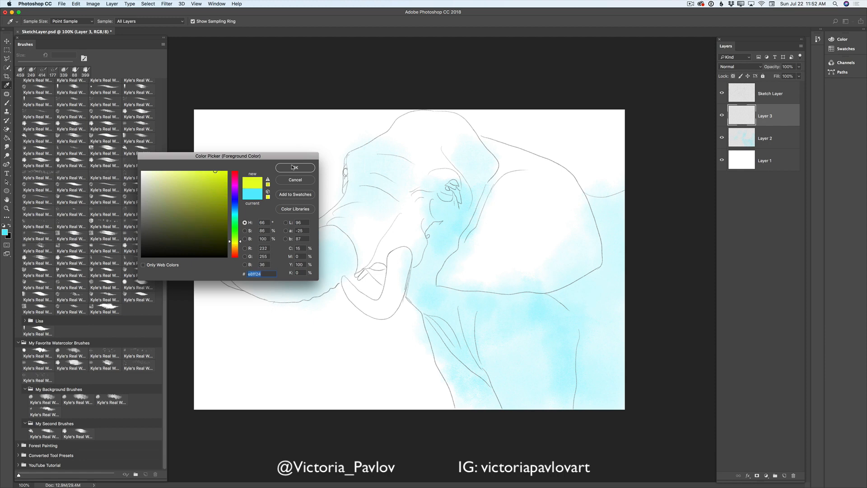
pyautogui.click(215, 174)
pyautogui.moveTo(239, 244); pyautogui.dragTo(240, 245)
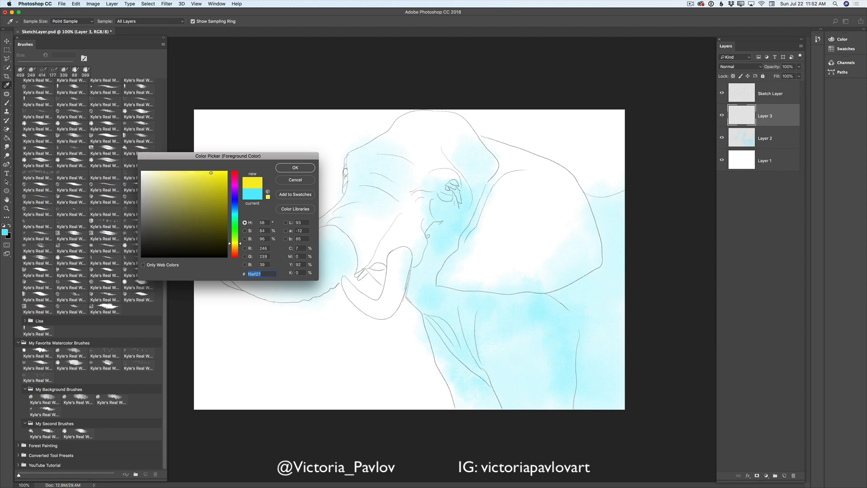
pyautogui.click(295, 168)
pyautogui.press('b')
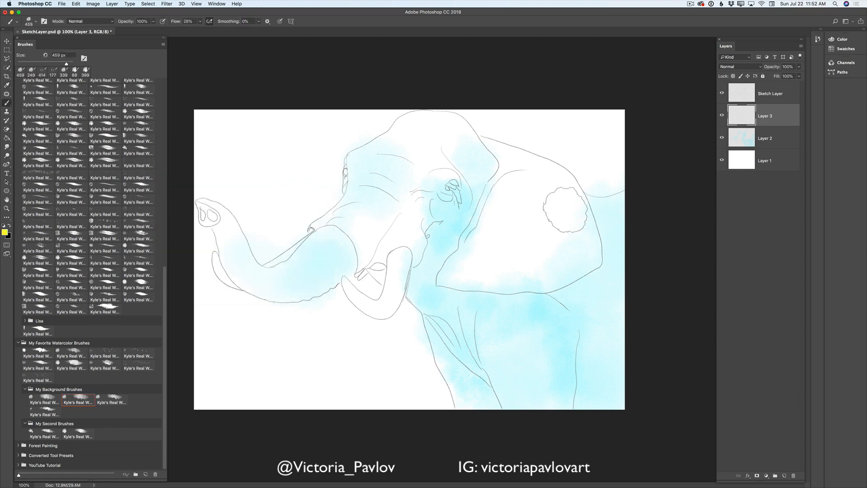
# - Paint yellow over the top of the head, ear, cheek, trunk, chest and front of the body on Layer 3
pyautogui.moveTo(440, 125)
pyautogui.mouseDown()
pyautogui.moveTo(464, 148)
pyautogui.moveTo(397, 138)
pyautogui.moveTo(401, 162)
pyautogui.moveTo(447, 181)
pyautogui.mouseUp()
pyautogui.moveTo(531, 205)
pyautogui.mouseDown()
pyautogui.moveTo(499, 164)
pyautogui.moveTo(524, 174)
pyautogui.moveTo(567, 234)
pyautogui.moveTo(547, 180)
pyautogui.moveTo(580, 224)
pyautogui.moveTo(562, 260)
pyautogui.moveTo(525, 216)
pyautogui.moveTo(521, 265)
pyautogui.moveTo(494, 279)
pyautogui.moveTo(548, 277)
pyautogui.moveTo(579, 259)
pyautogui.moveTo(586, 247)
pyautogui.moveTo(556, 268)
pyautogui.moveTo(492, 278)
pyautogui.moveTo(454, 272)
pyautogui.moveTo(625, 258)
pyautogui.moveTo(509, 233)
pyautogui.moveTo(483, 243)
pyautogui.moveTo(492, 196)
pyautogui.moveTo(479, 260)
pyautogui.moveTo(513, 243)
pyautogui.moveTo(461, 206)
pyautogui.mouseUp()
pyautogui.moveTo(360, 238)
pyautogui.mouseDown()
pyautogui.moveTo(389, 242)
pyautogui.moveTo(383, 205)
pyautogui.moveTo(411, 255)
pyautogui.moveTo(409, 223)
pyautogui.moveTo(369, 189)
pyautogui.moveTo(327, 248)
pyautogui.moveTo(281, 286)
pyautogui.moveTo(322, 271)
pyautogui.moveTo(332, 241)
pyautogui.moveTo(263, 262)
pyautogui.moveTo(195, 205)
pyautogui.moveTo(217, 225)
pyautogui.moveTo(236, 269)
pyautogui.moveTo(261, 275)
pyautogui.moveTo(315, 263)
pyautogui.moveTo(339, 271)
pyautogui.mouseUp()
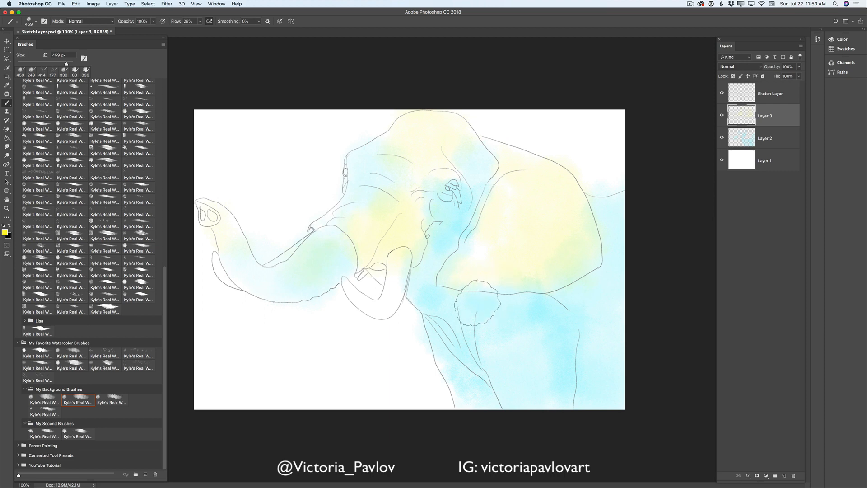
pyautogui.moveTo(470, 360)
pyautogui.mouseDown()
pyautogui.moveTo(468, 371)
pyautogui.moveTo(437, 305)
pyautogui.mouseUp()
pyautogui.moveTo(433, 267)
pyautogui.mouseDown()
pyautogui.moveTo(463, 215)
pyautogui.moveTo(430, 250)
pyautogui.moveTo(419, 292)
pyautogui.moveTo(454, 328)
pyautogui.moveTo(511, 313)
pyautogui.mouseUp()
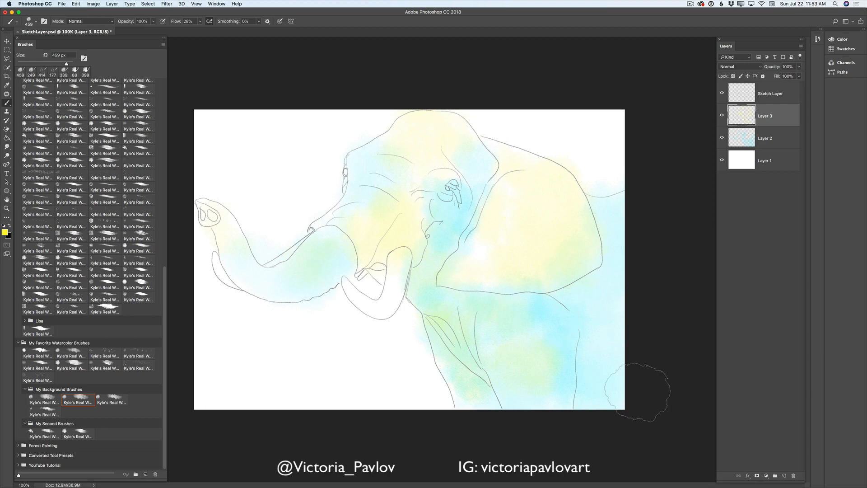
# - Add a new layer above Layer 3 and set the foreground to bright red (H 359, S 81, B 99)
pyautogui.click(785, 475)
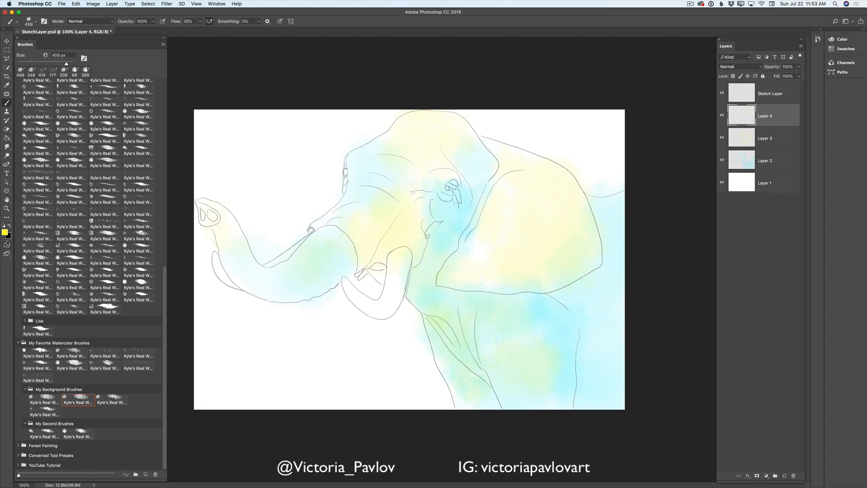
pyautogui.click(4, 231)
pyautogui.click(233, 173)
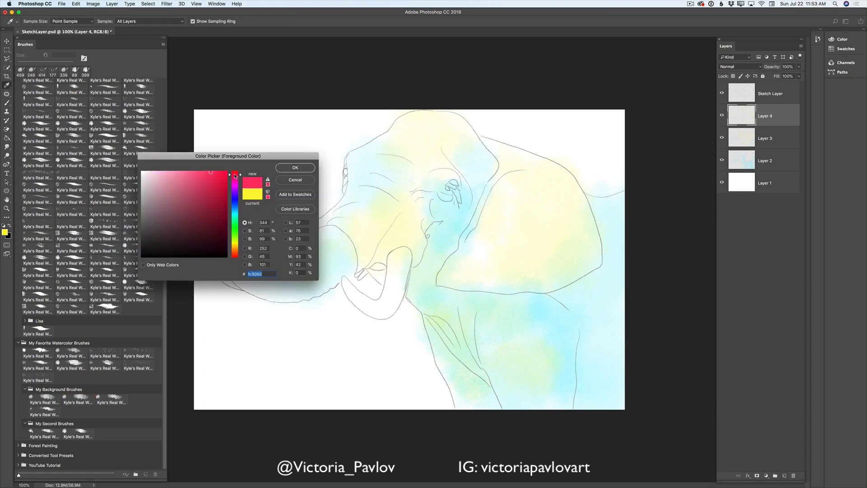
pyautogui.click(295, 168)
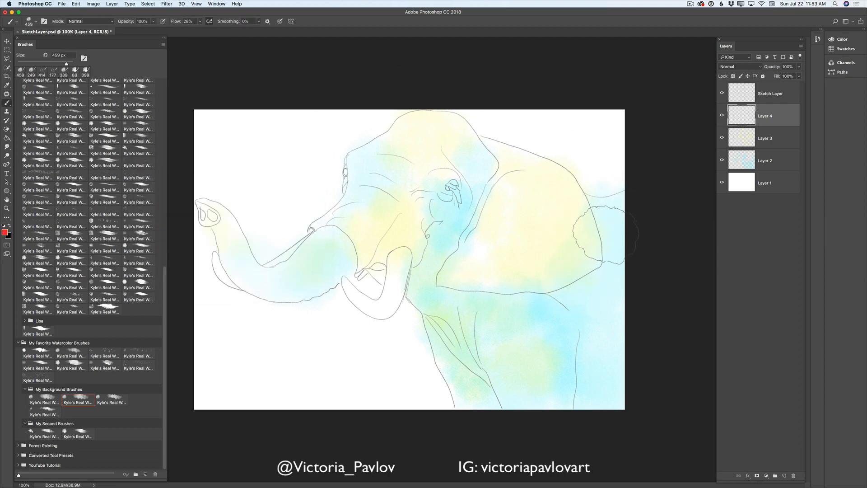
# - Paint red patches along the ear's rear edge and upper back, and lower Layer 4's opacity to 37%
pyautogui.moveTo(597, 231); pyautogui.dragTo(636, 209)
pyautogui.moveTo(618, 258)
pyautogui.mouseDown()
pyautogui.moveTo(599, 256)
pyautogui.moveTo(597, 269)
pyautogui.moveTo(623, 287)
pyautogui.moveTo(616, 311)
pyautogui.moveTo(557, 295)
pyautogui.moveTo(608, 299)
pyautogui.mouseUp()
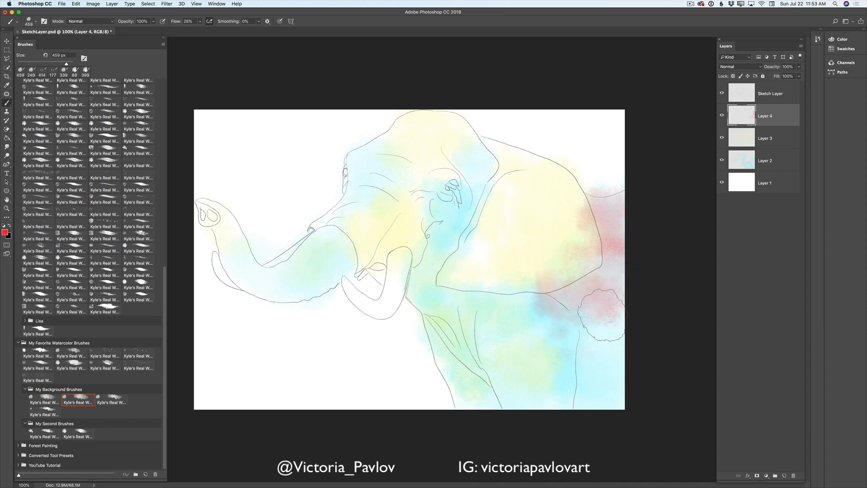
pyautogui.click(800, 76)
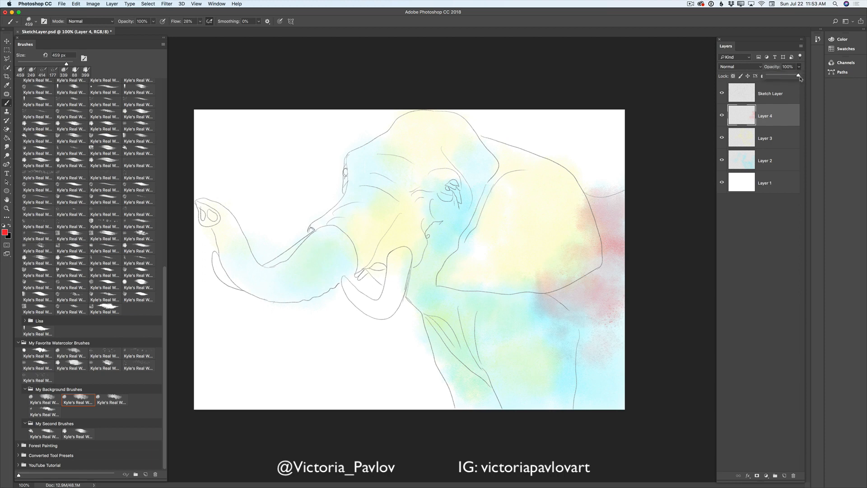
pyautogui.moveTo(799, 76); pyautogui.dragTo(775, 76)
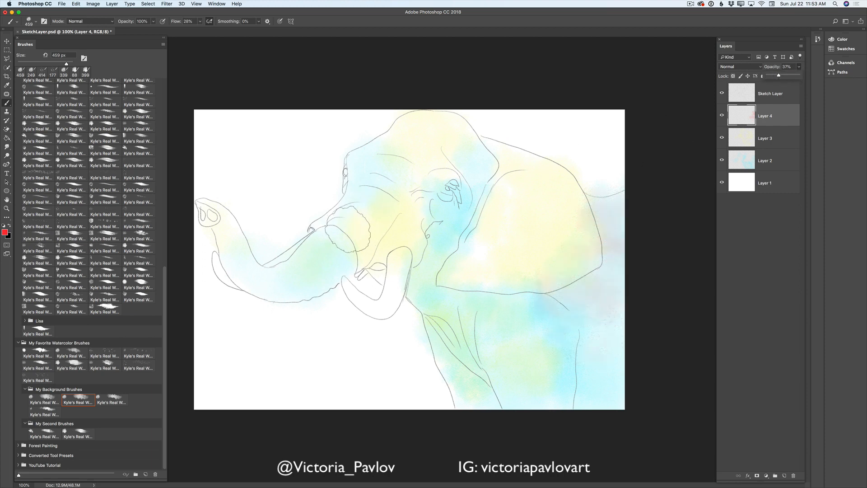
# - Paint soft red tints on the ear's front area, the trunk, the cheek and the tusk
pyautogui.moveTo(449, 240)
pyautogui.mouseDown()
pyautogui.moveTo(477, 243)
pyautogui.moveTo(442, 282)
pyautogui.moveTo(480, 247)
pyautogui.moveTo(493, 218)
pyautogui.moveTo(503, 232)
pyautogui.moveTo(494, 274)
pyautogui.mouseUp()
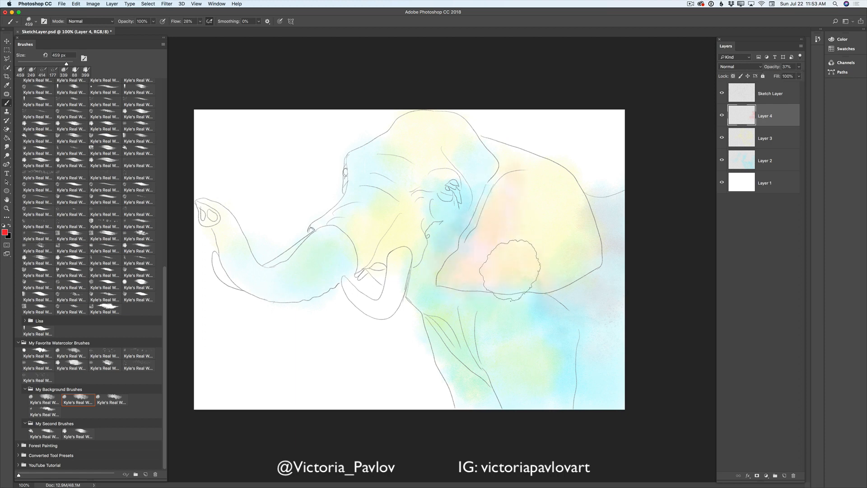
pyautogui.moveTo(259, 273)
pyautogui.mouseDown()
pyautogui.moveTo(298, 275)
pyautogui.moveTo(320, 261)
pyautogui.moveTo(266, 287)
pyautogui.moveTo(318, 274)
pyautogui.mouseUp()
pyautogui.moveTo(324, 224)
pyautogui.mouseDown()
pyautogui.moveTo(397, 179)
pyautogui.moveTo(444, 200)
pyautogui.moveTo(384, 180)
pyautogui.moveTo(366, 185)
pyautogui.moveTo(367, 238)
pyautogui.moveTo(397, 272)
pyautogui.moveTo(375, 294)
pyautogui.mouseUp()
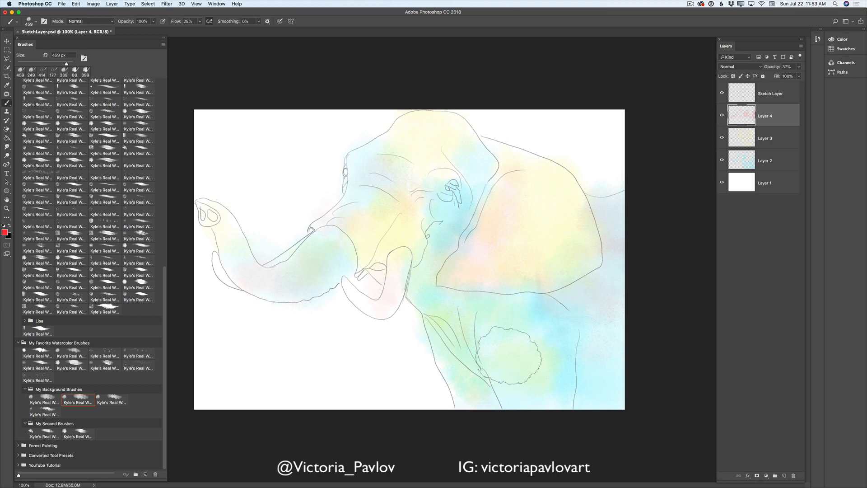
# - Add a new layer above Layer 4 and set the foreground color to a dark blue
pyautogui.click(784, 475)
pyautogui.click(6, 234)
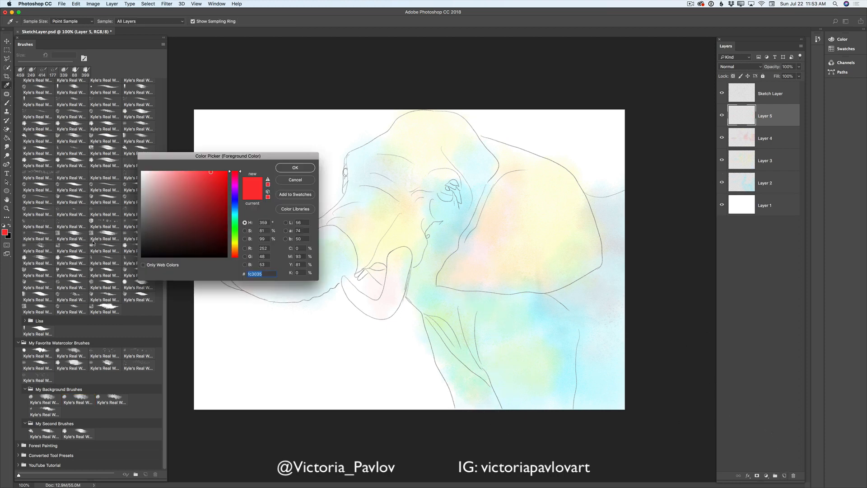
pyautogui.click(236, 204)
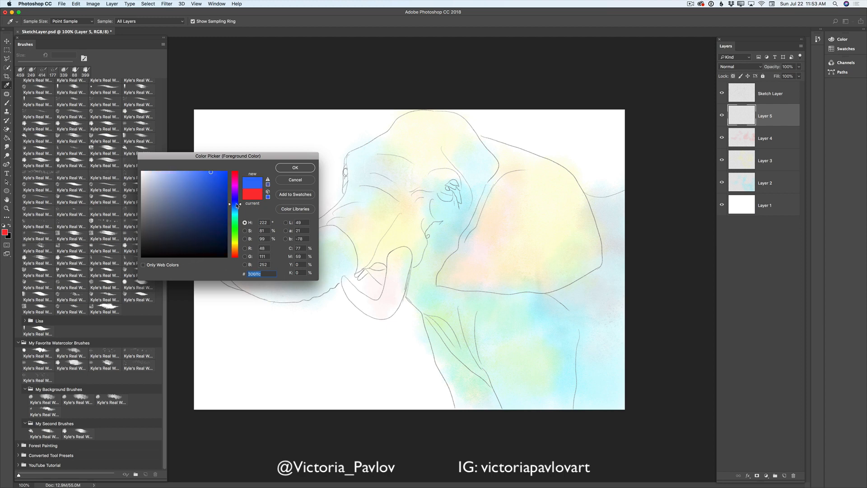
pyautogui.click(206, 219)
pyautogui.click(289, 168)
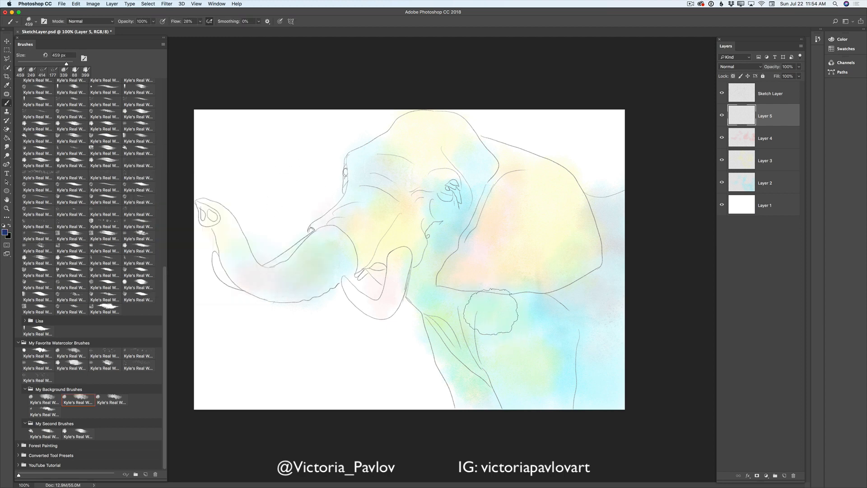
# - Paint dark blue shading over the elephant's body below the ear and reduce Layer 5's opacity to 70%
pyautogui.moveTo(463, 306)
pyautogui.mouseDown()
pyautogui.moveTo(437, 295)
pyautogui.moveTo(534, 303)
pyautogui.moveTo(554, 316)
pyautogui.moveTo(541, 332)
pyautogui.moveTo(502, 333)
pyautogui.moveTo(515, 362)
pyautogui.moveTo(540, 359)
pyautogui.moveTo(559, 342)
pyautogui.moveTo(564, 375)
pyautogui.moveTo(471, 357)
pyautogui.moveTo(463, 365)
pyautogui.moveTo(525, 389)
pyautogui.moveTo(568, 297)
pyautogui.moveTo(609, 279)
pyautogui.moveTo(563, 297)
pyautogui.moveTo(619, 273)
pyautogui.moveTo(602, 215)
pyautogui.moveTo(621, 299)
pyautogui.moveTo(619, 335)
pyautogui.moveTo(593, 333)
pyautogui.moveTo(594, 353)
pyautogui.moveTo(619, 363)
pyautogui.mouseUp()
pyautogui.click(799, 68)
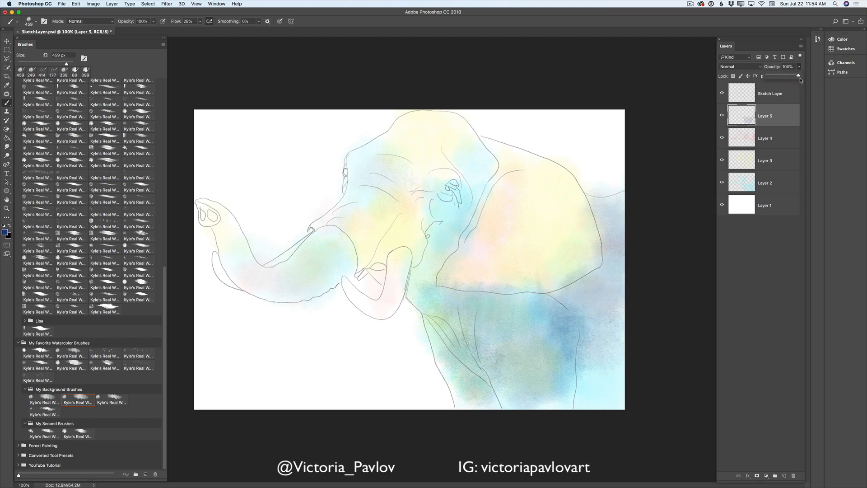
pyautogui.moveTo(786, 76); pyautogui.dragTo(785, 77)
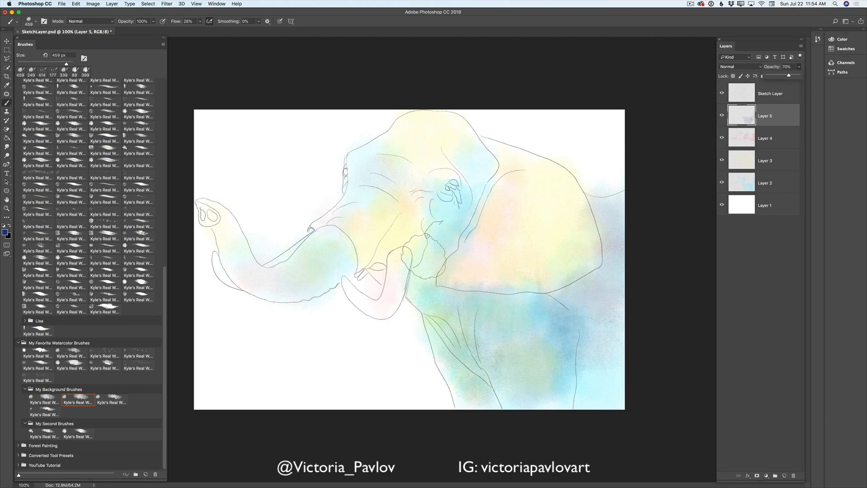
# - Paint dark blue shading on Layer 5 over the elephant's cheek, trunk base, forehead and crown
pyautogui.moveTo(425, 260)
pyautogui.mouseDown()
pyautogui.moveTo(426, 292)
pyautogui.moveTo(425, 254)
pyautogui.moveTo(447, 211)
pyautogui.moveTo(417, 232)
pyautogui.moveTo(365, 244)
pyautogui.moveTo(369, 258)
pyautogui.moveTo(404, 222)
pyautogui.moveTo(408, 196)
pyautogui.moveTo(426, 263)
pyautogui.moveTo(376, 269)
pyautogui.moveTo(322, 252)
pyautogui.moveTo(319, 266)
pyautogui.moveTo(290, 278)
pyautogui.moveTo(250, 258)
pyautogui.moveTo(281, 275)
pyautogui.moveTo(399, 270)
pyautogui.moveTo(392, 301)
pyautogui.moveTo(399, 259)
pyautogui.moveTo(387, 295)
pyautogui.mouseUp()
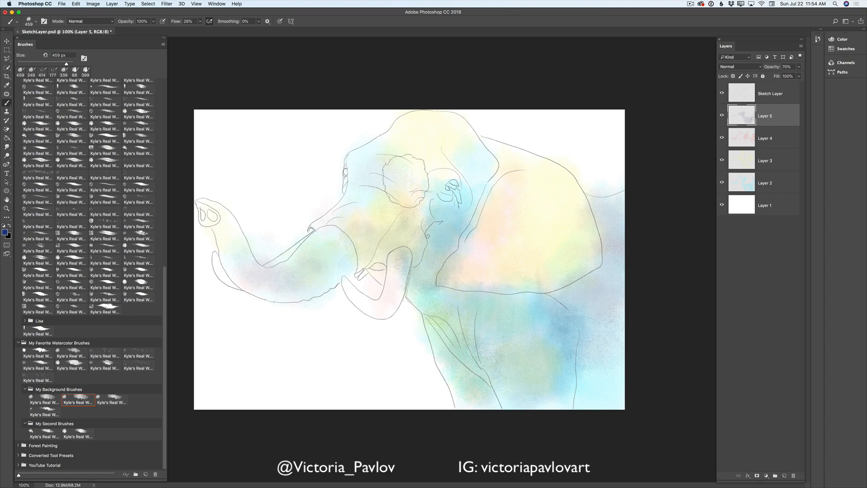
pyautogui.moveTo(418, 169)
pyautogui.mouseDown()
pyautogui.moveTo(383, 159)
pyautogui.moveTo(365, 176)
pyautogui.mouseUp()
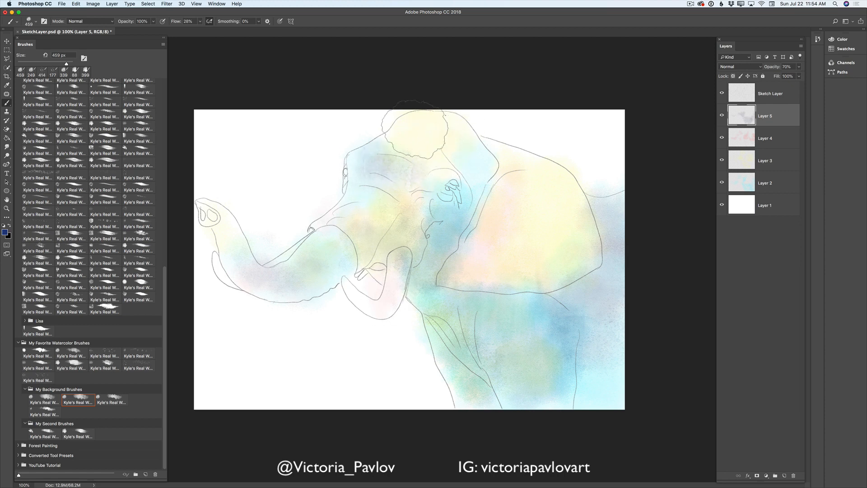
pyautogui.moveTo(415, 131); pyautogui.dragTo(412, 137)
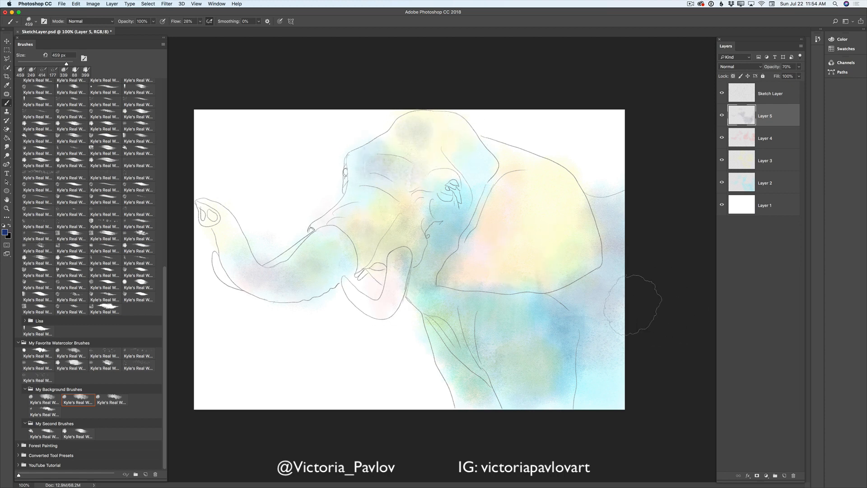
# - Add a new layer above Layer 5 and paint bright turquoise patches over the ear, cheek and front leg
pyautogui.click(785, 476)
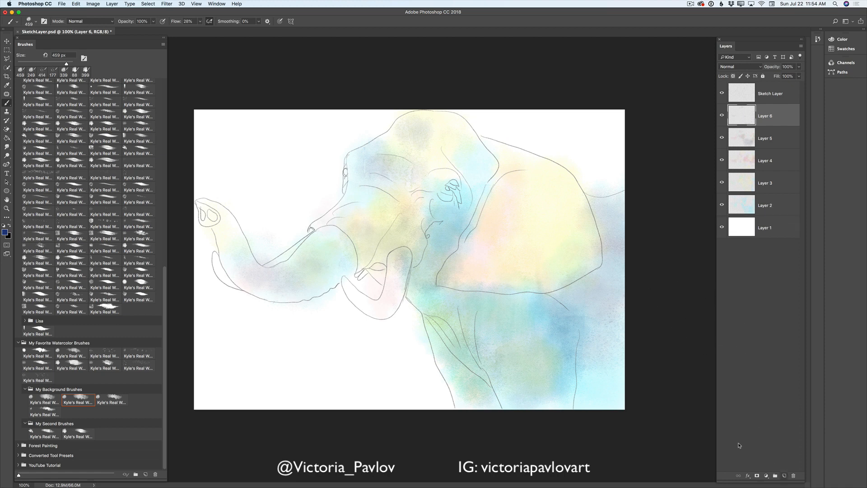
pyautogui.click(7, 234)
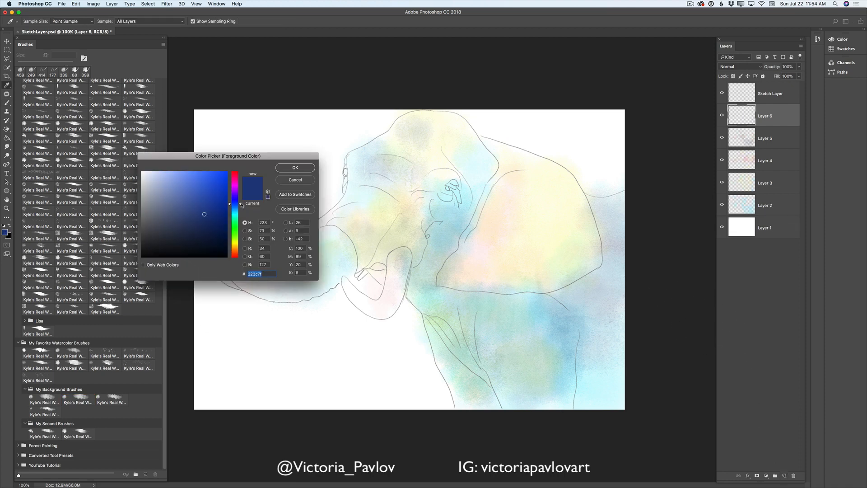
pyautogui.moveTo(240, 204)
pyautogui.mouseDown()
pyautogui.moveTo(240, 217)
pyautogui.moveTo(194, 179)
pyautogui.mouseUp()
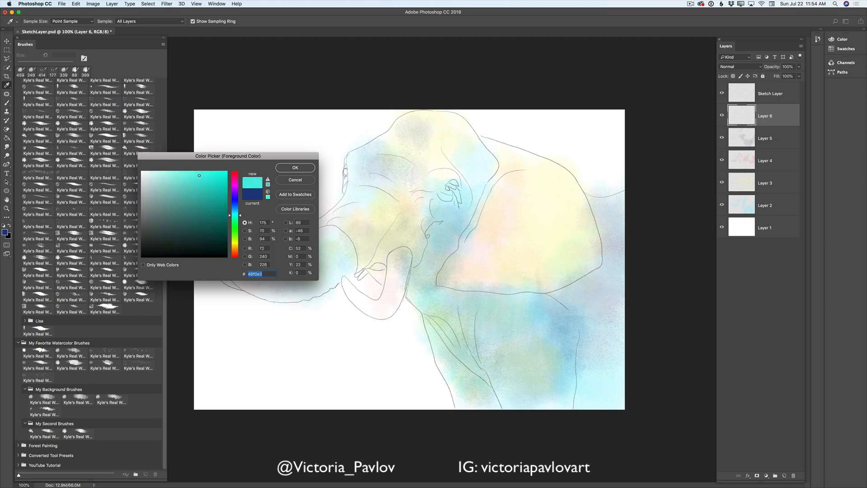
pyautogui.click(294, 167)
pyautogui.press('b')
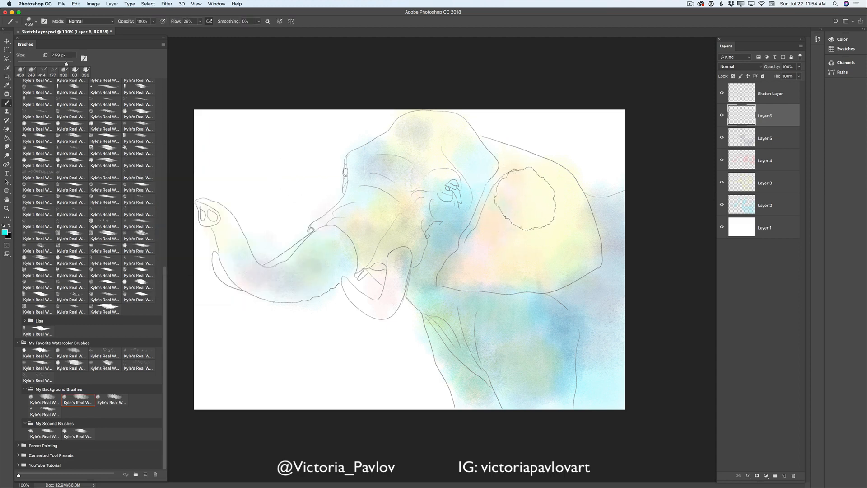
pyautogui.moveTo(522, 199)
pyautogui.mouseDown()
pyautogui.moveTo(551, 195)
pyautogui.moveTo(554, 203)
pyautogui.mouseUp()
pyautogui.moveTo(495, 171)
pyautogui.mouseDown()
pyautogui.moveTo(494, 198)
pyautogui.moveTo(491, 239)
pyautogui.moveTo(450, 252)
pyautogui.moveTo(476, 169)
pyautogui.moveTo(470, 234)
pyautogui.moveTo(452, 261)
pyautogui.moveTo(559, 256)
pyautogui.moveTo(442, 212)
pyautogui.moveTo(380, 201)
pyautogui.moveTo(375, 231)
pyautogui.moveTo(392, 241)
pyautogui.moveTo(414, 231)
pyautogui.moveTo(418, 191)
pyautogui.moveTo(435, 182)
pyautogui.moveTo(450, 189)
pyautogui.moveTo(440, 315)
pyautogui.moveTo(475, 373)
pyautogui.moveTo(458, 299)
pyautogui.moveTo(474, 303)
pyautogui.moveTo(330, 258)
pyautogui.mouseUp()
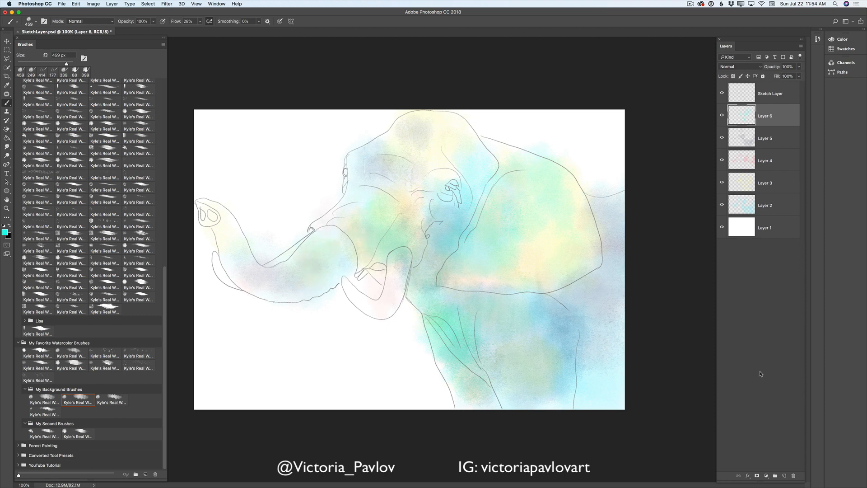
# - Add a new layer above Layer 6 and set up the favorite splatter brush at 369 px in magenta e324fa
pyautogui.click(785, 476)
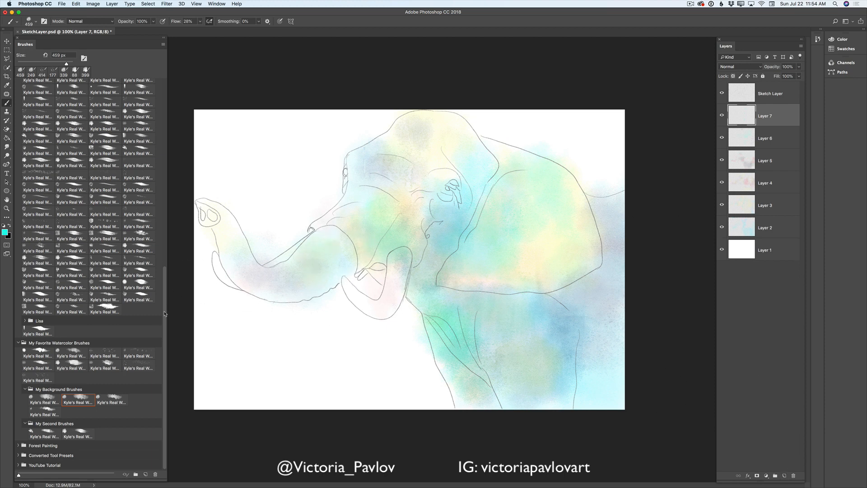
pyautogui.click(115, 351)
pyautogui.click(5, 232)
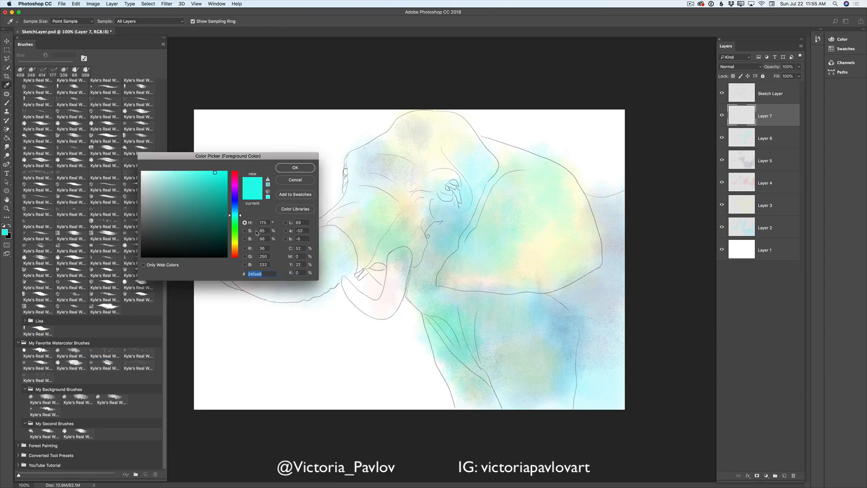
pyautogui.click(236, 190)
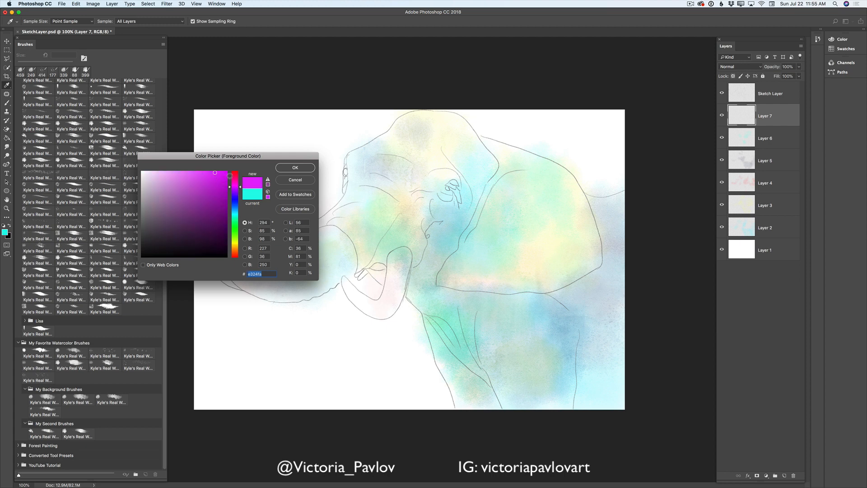
pyautogui.click(295, 168)
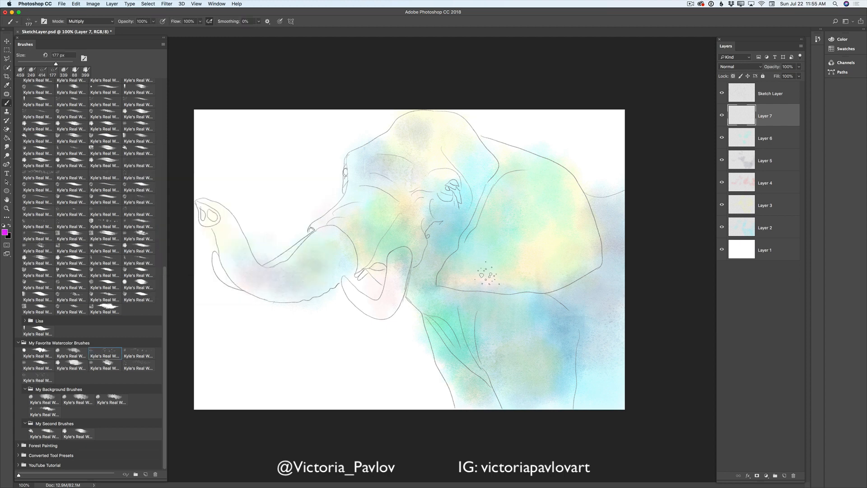
pyautogui.rightClick(467, 197)
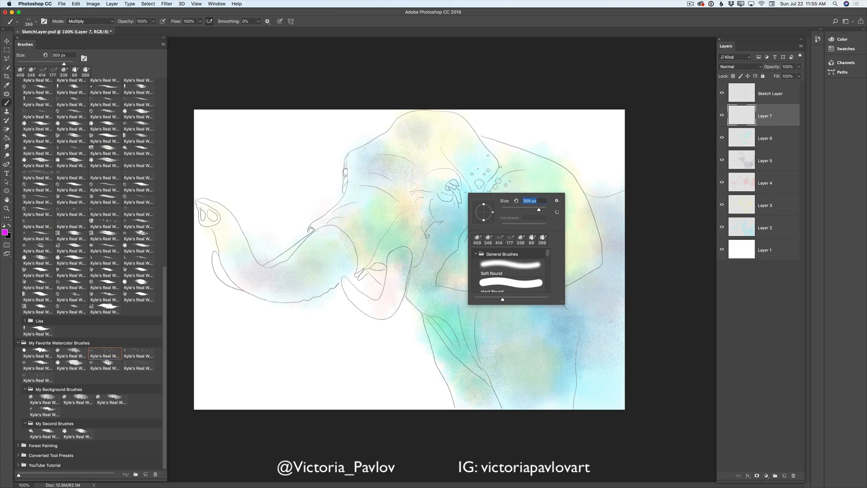
# - Splatter magenta dots between the eye and the ear, and lower Layer 7's opacity to 22%
pyautogui.moveTo(463, 174)
pyautogui.mouseDown()
pyautogui.moveTo(502, 174)
pyautogui.moveTo(501, 202)
pyautogui.moveTo(491, 226)
pyautogui.mouseUp()
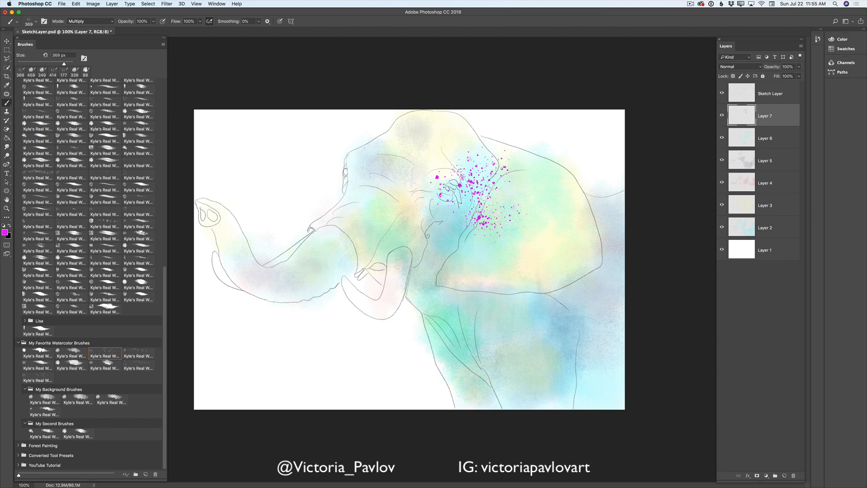
pyautogui.click(799, 66)
pyautogui.moveTo(786, 76); pyautogui.dragTo(775, 76)
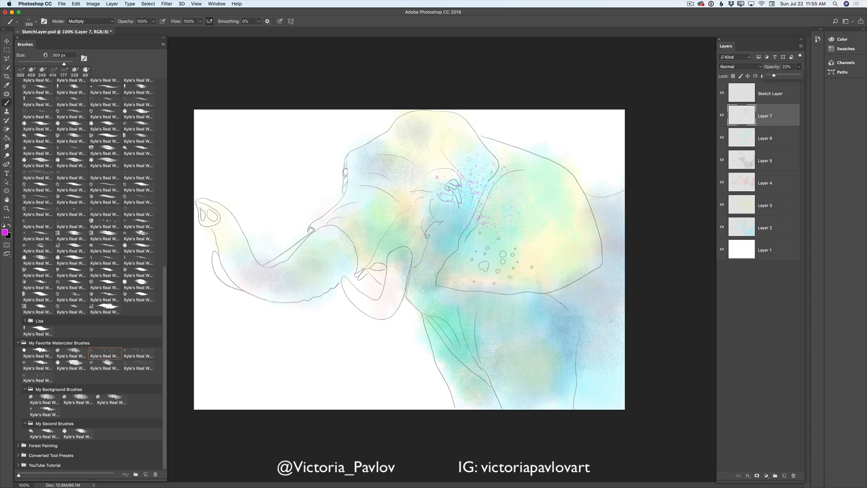
# - Splatter more magenta dots along the ear's lower edge, the trunk, the forehead and the white background around the trunk tip
pyautogui.click(501, 256)
pyautogui.moveTo(502, 249)
pyautogui.mouseDown()
pyautogui.moveTo(542, 309)
pyautogui.moveTo(501, 309)
pyautogui.mouseUp()
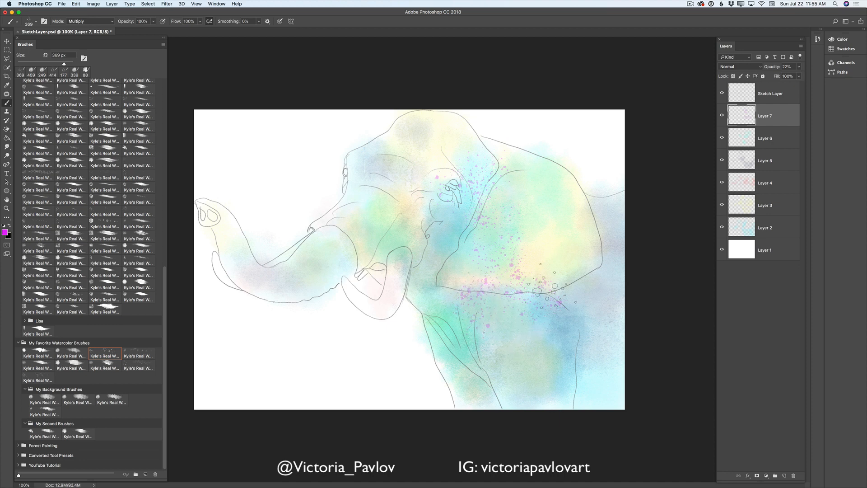
pyautogui.moveTo(311, 248); pyautogui.dragTo(326, 244)
pyautogui.moveTo(332, 213)
pyautogui.mouseDown()
pyautogui.moveTo(373, 189)
pyautogui.moveTo(360, 175)
pyautogui.mouseUp()
pyautogui.click(235, 156)
pyautogui.moveTo(211, 303); pyautogui.dragTo(218, 287)
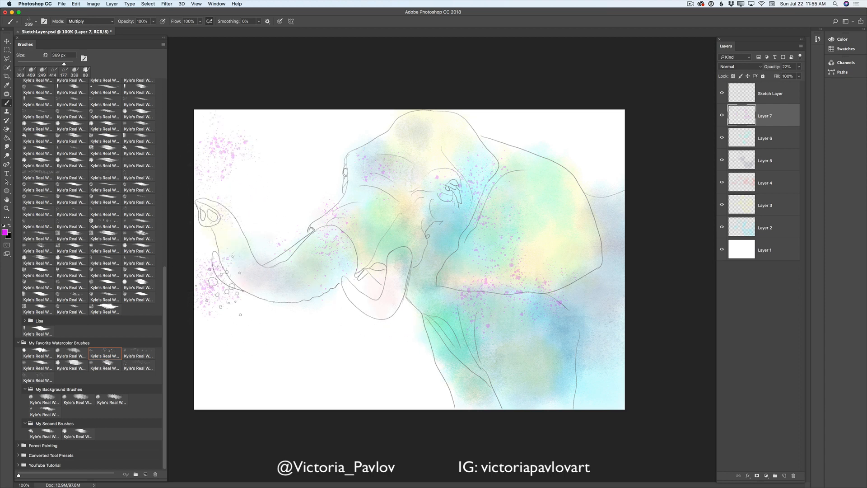
pyautogui.click(268, 276)
# - Add a new layer above Layer 7 and set up the 201 px favorite watercolor brush in yellow-green d9fa24
pyautogui.click(784, 475)
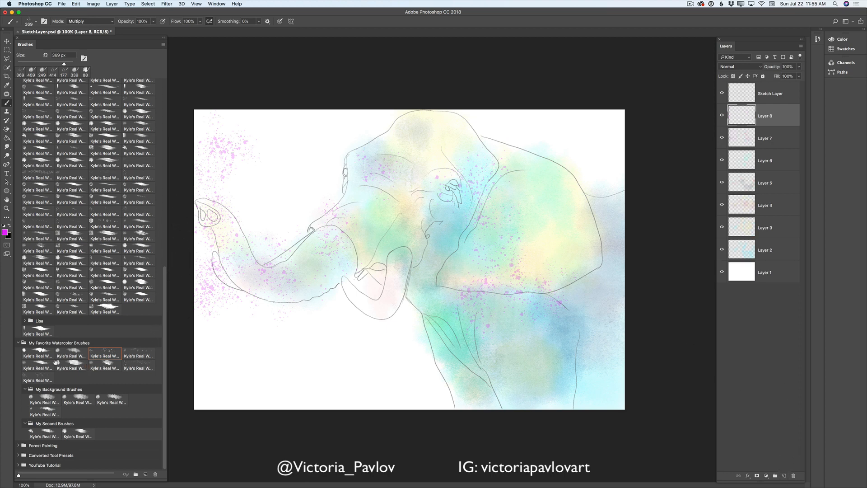
pyautogui.click(71, 367)
pyautogui.click(5, 232)
pyautogui.moveTo(239, 233); pyautogui.dragTo(239, 242)
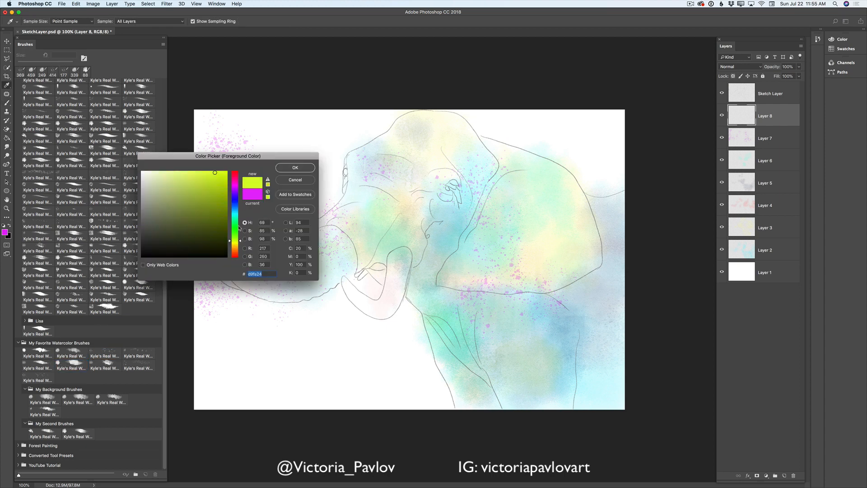
pyautogui.click(294, 167)
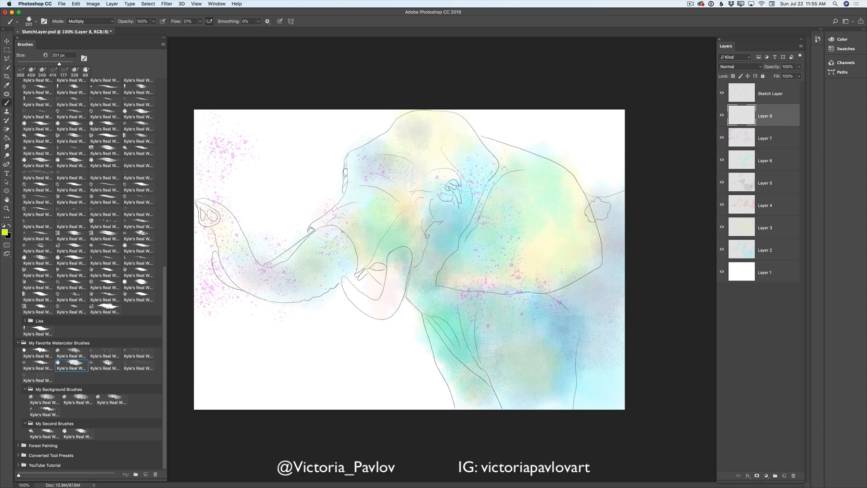
# - Paint yellow-green patches along the ear's outer part and across the top of the head
pyautogui.moveTo(599, 209)
pyautogui.mouseDown()
pyautogui.moveTo(553, 246)
pyautogui.moveTo(557, 252)
pyautogui.moveTo(569, 251)
pyautogui.moveTo(555, 208)
pyautogui.moveTo(579, 206)
pyautogui.mouseUp()
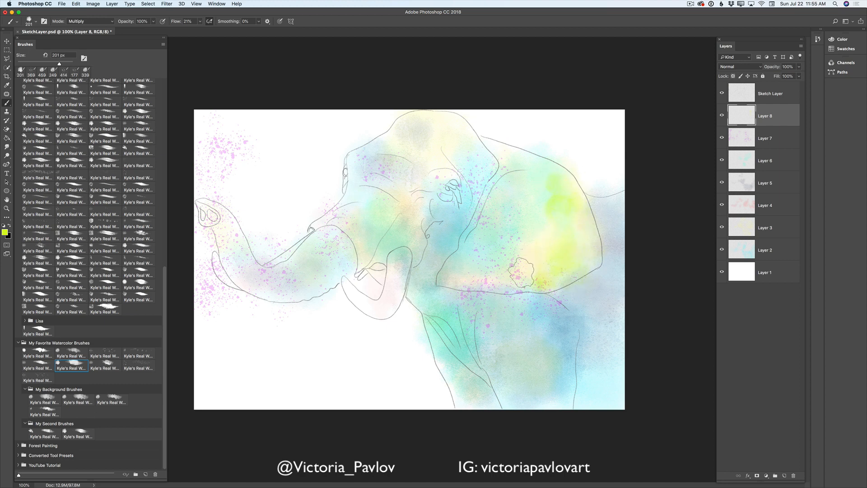
pyautogui.moveTo(521, 273)
pyautogui.mouseDown()
pyautogui.moveTo(457, 276)
pyautogui.moveTo(522, 282)
pyautogui.moveTo(536, 266)
pyautogui.moveTo(569, 278)
pyautogui.moveTo(547, 248)
pyautogui.mouseUp()
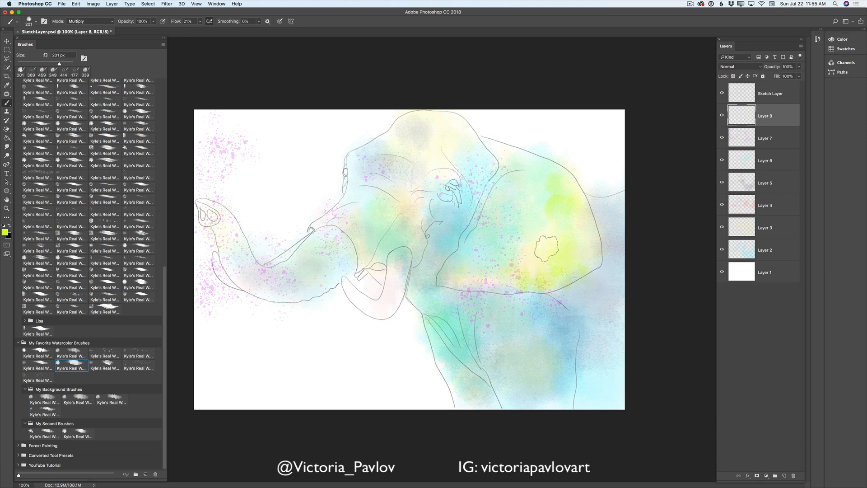
pyautogui.moveTo(448, 142)
pyautogui.mouseDown()
pyautogui.moveTo(429, 129)
pyautogui.moveTo(454, 148)
pyautogui.moveTo(449, 122)
pyautogui.moveTo(480, 153)
pyautogui.moveTo(424, 129)
pyautogui.moveTo(465, 131)
pyautogui.moveTo(488, 160)
pyautogui.moveTo(470, 164)
pyautogui.moveTo(477, 188)
pyautogui.moveTo(502, 166)
pyautogui.moveTo(493, 144)
pyautogui.moveTo(540, 192)
pyautogui.moveTo(470, 162)
pyautogui.moveTo(465, 133)
pyautogui.moveTo(442, 123)
pyautogui.moveTo(404, 136)
pyautogui.mouseUp()
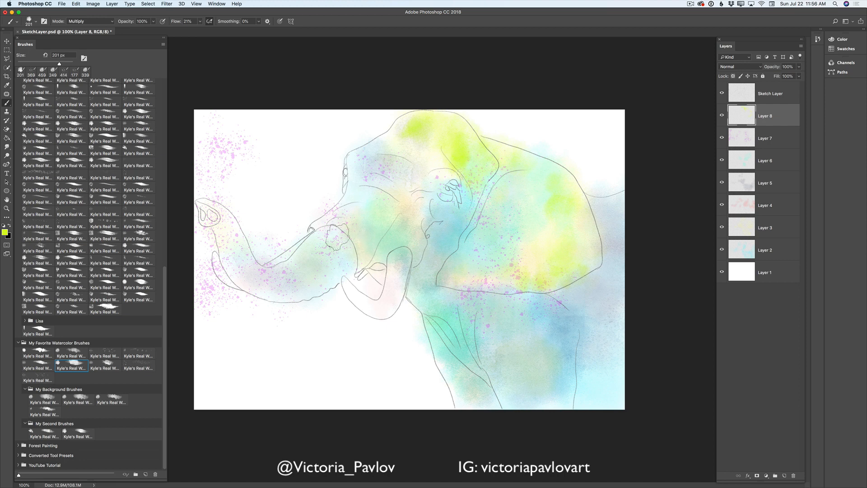
# - Paint yellow-green along the trunk and reduce Layer 8's opacity to 18%
pyautogui.moveTo(229, 234)
pyautogui.mouseDown()
pyautogui.moveTo(264, 284)
pyautogui.moveTo(286, 278)
pyautogui.moveTo(238, 259)
pyautogui.moveTo(205, 206)
pyautogui.mouseUp()
pyautogui.moveTo(248, 263); pyautogui.dragTo(236, 276)
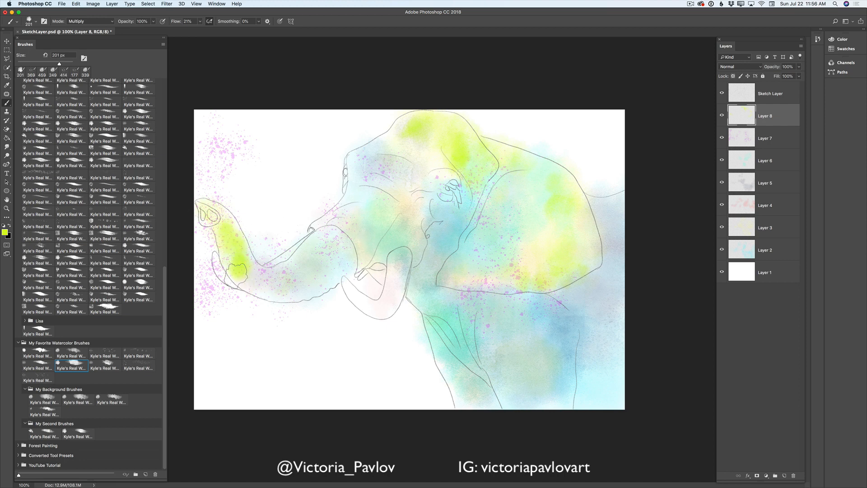
pyautogui.moveTo(290, 295); pyautogui.dragTo(291, 276)
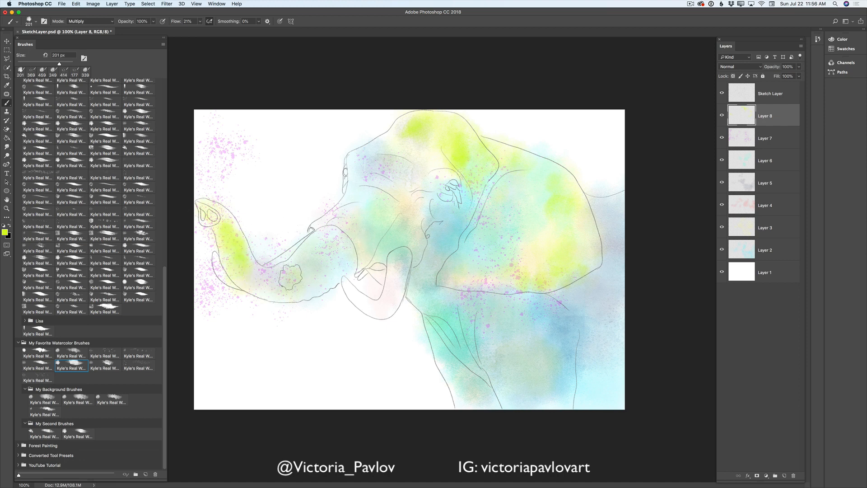
pyautogui.click(798, 67)
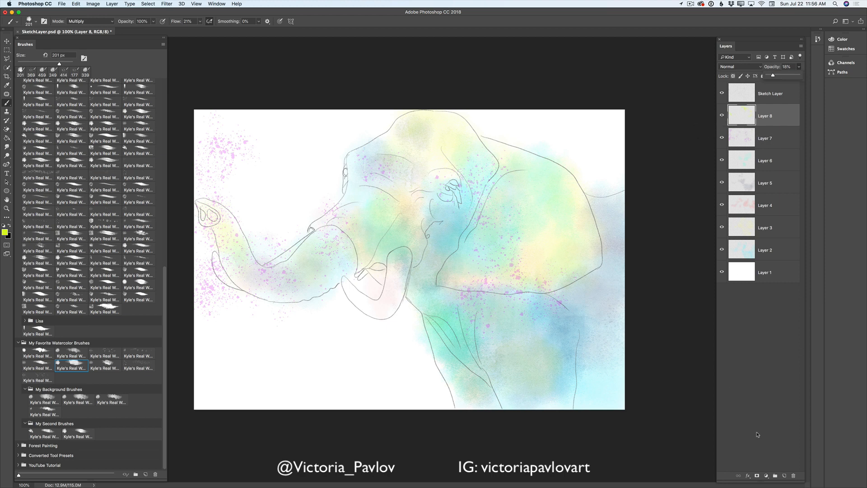
# - Add a new layer above Layer 8 and set up the 150 px favorite watercolor brush in dark navy 0a1f51
pyautogui.click(785, 476)
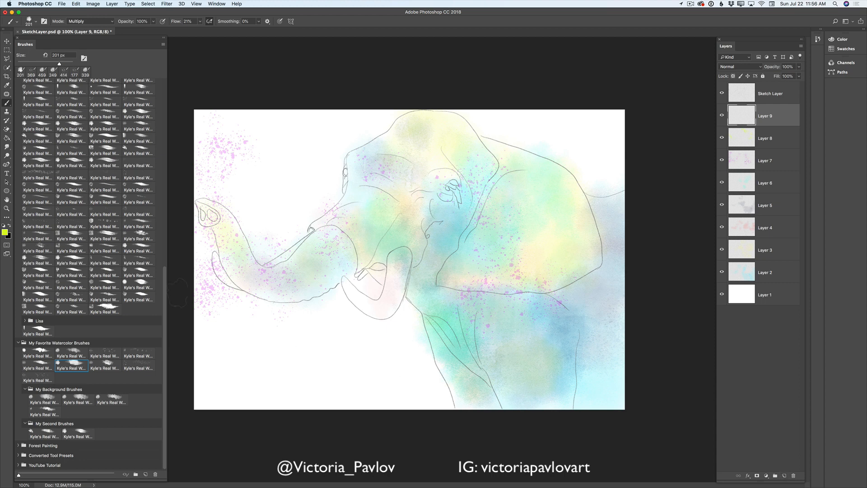
pyautogui.click(48, 364)
pyautogui.click(4, 232)
pyautogui.moveTo(235, 210); pyautogui.dragTo(216, 226)
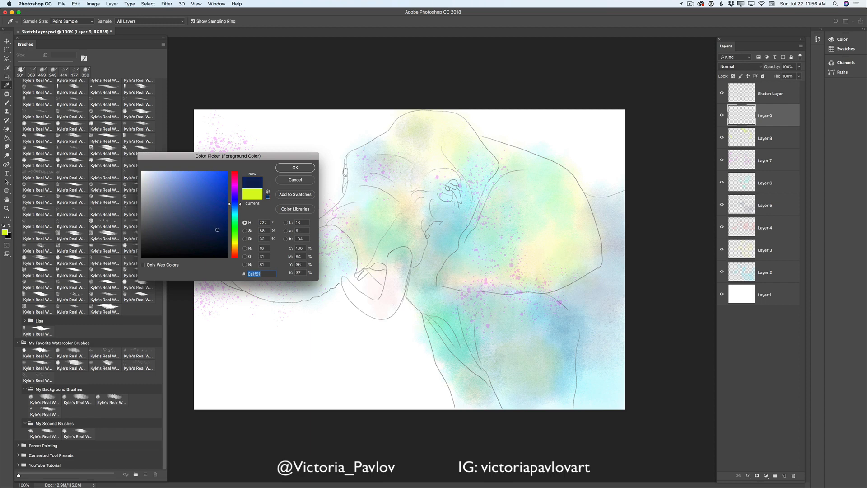
pyautogui.press('Return')
pyautogui.press('b')
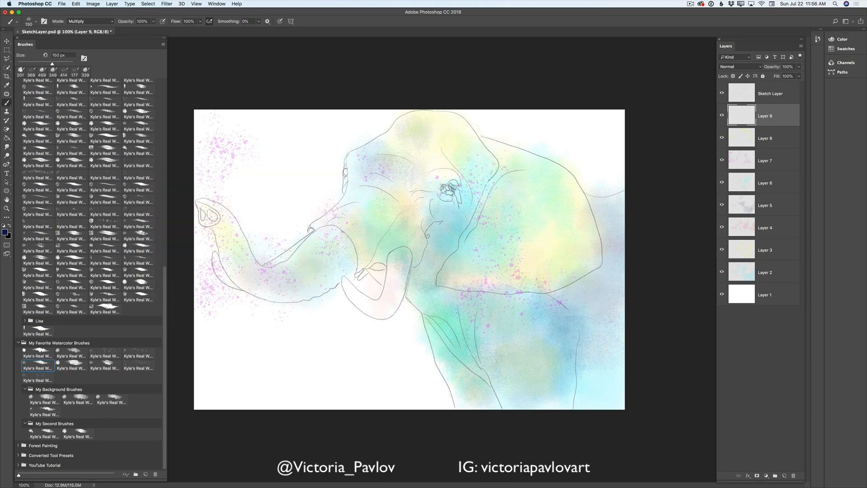
# - Paint dark navy shading around both eyes and lower Layer 9's opacity to 36%
pyautogui.moveTo(454, 187)
pyautogui.mouseDown()
pyautogui.moveTo(459, 202)
pyautogui.moveTo(444, 196)
pyautogui.mouseUp()
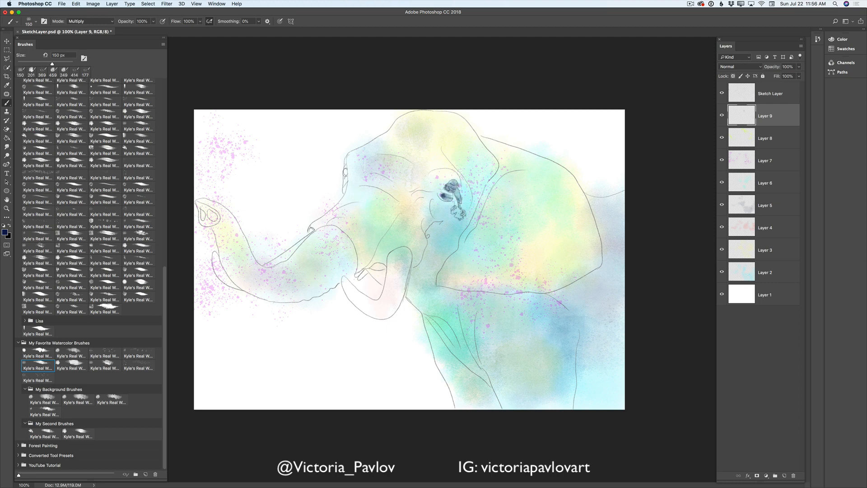
pyautogui.moveTo(346, 171); pyautogui.dragTo(346, 174)
pyautogui.moveTo(434, 171)
pyautogui.mouseDown()
pyautogui.moveTo(458, 171)
pyautogui.moveTo(440, 174)
pyautogui.mouseUp()
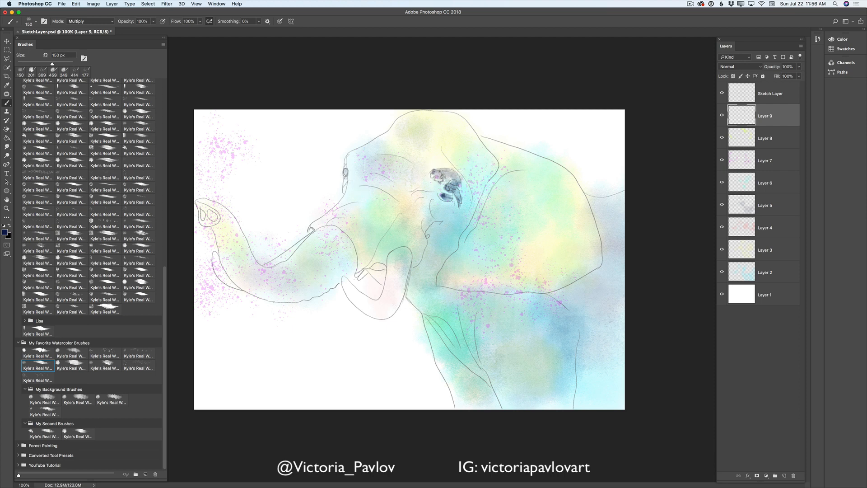
pyautogui.moveTo(348, 168); pyautogui.dragTo(344, 171)
pyautogui.moveTo(438, 179); pyautogui.dragTo(452, 185)
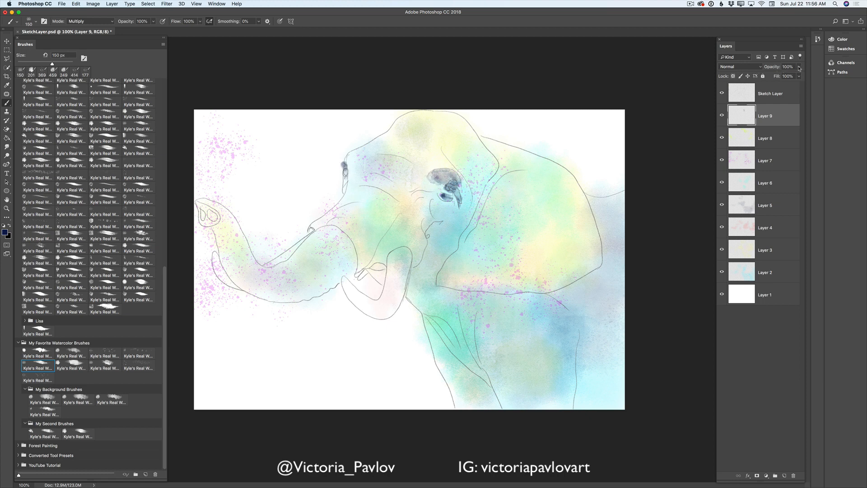
pyautogui.moveTo(798, 67); pyautogui.dragTo(785, 78)
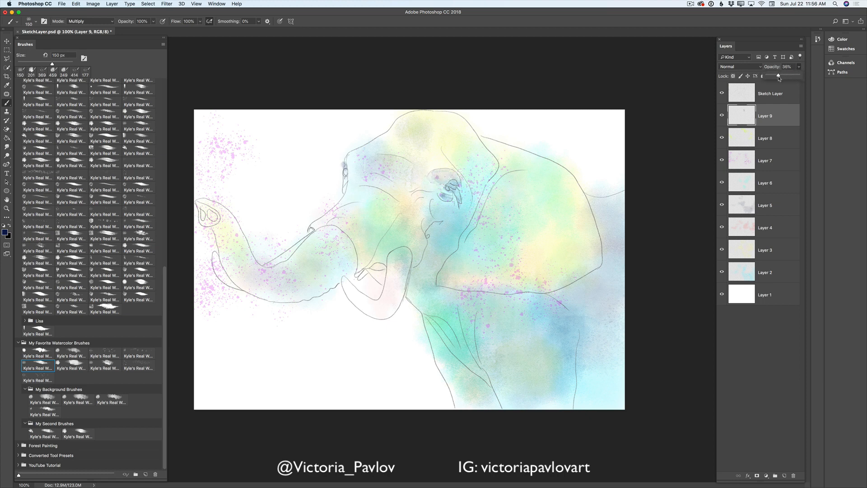
# - Add a new layer above Layer 9 and set up the textured favorite watercolor brush at 414 px
pyautogui.click(784, 475)
pyautogui.rightClick(514, 240)
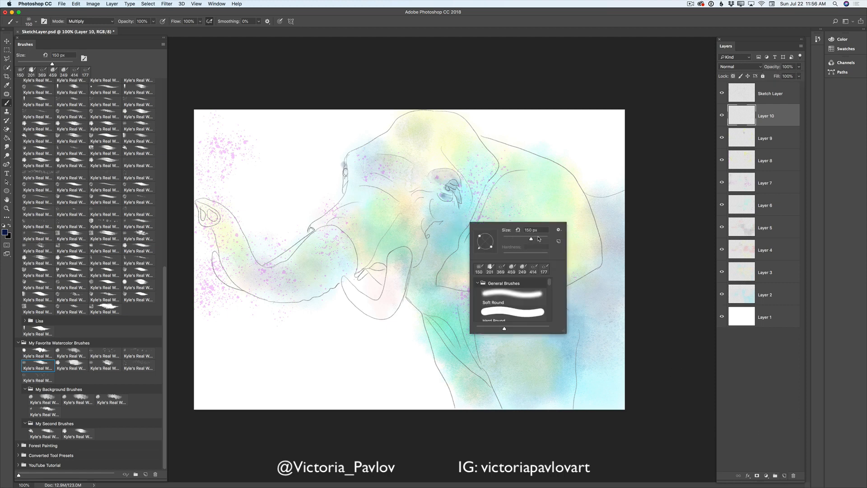
pyautogui.click(108, 364)
pyautogui.rightClick(459, 264)
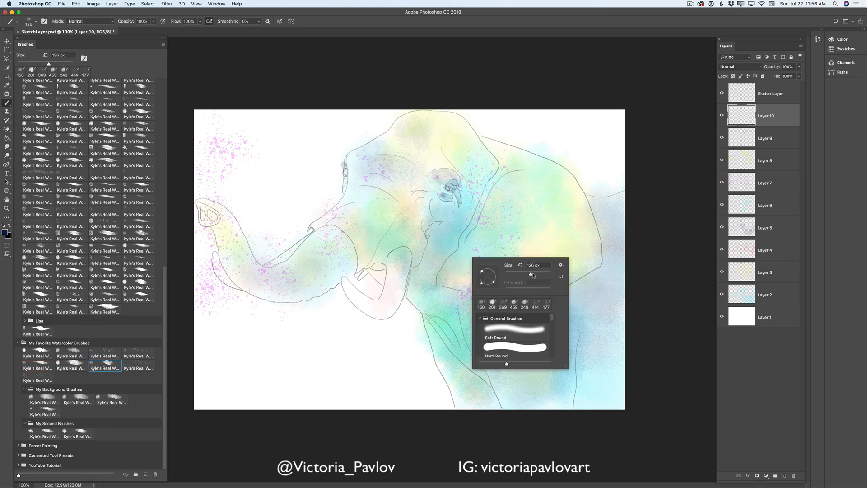
pyautogui.moveTo(545, 275); pyautogui.dragTo(543, 273)
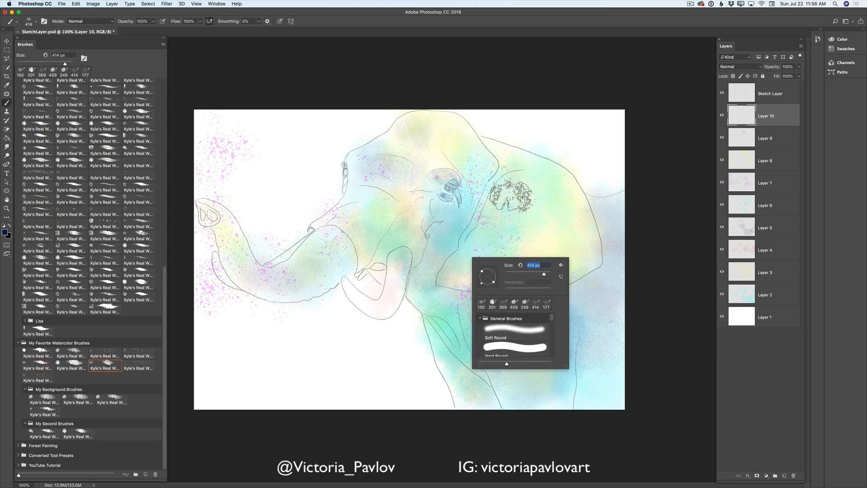
pyautogui.click(475, 195)
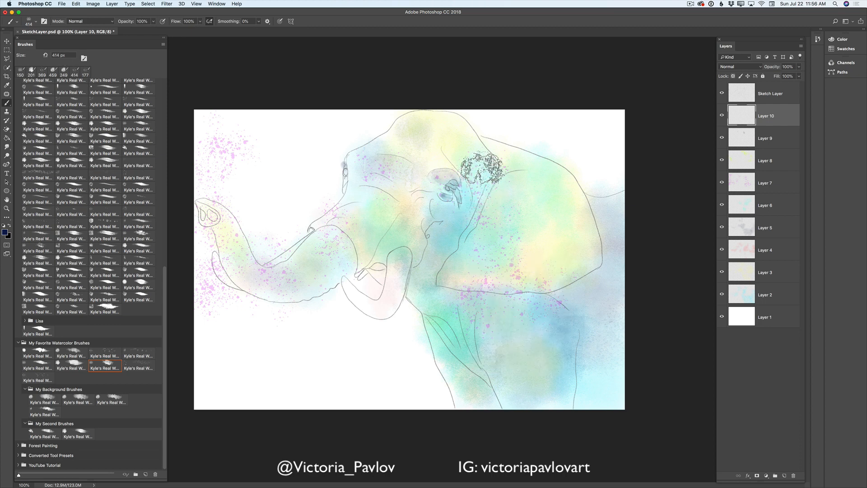
pyautogui.moveTo(484, 170)
pyautogui.mouseDown()
pyautogui.moveTo(467, 204)
pyautogui.moveTo(483, 177)
pyautogui.moveTo(481, 154)
pyautogui.moveTo(495, 191)
pyautogui.moveTo(463, 211)
pyautogui.moveTo(458, 244)
pyautogui.mouseUp()
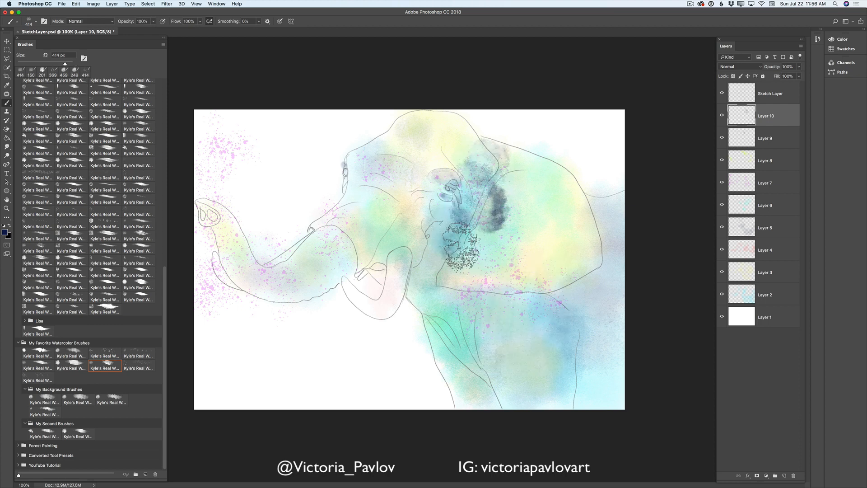
pyautogui.click(74, 4)
pyautogui.click(86, 24)
pyautogui.click(75, 4)
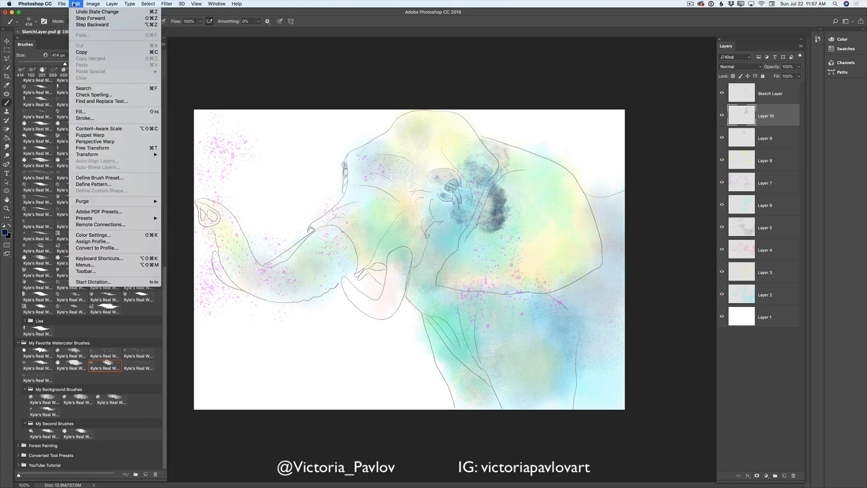
pyautogui.click(86, 24)
pyautogui.click(75, 4)
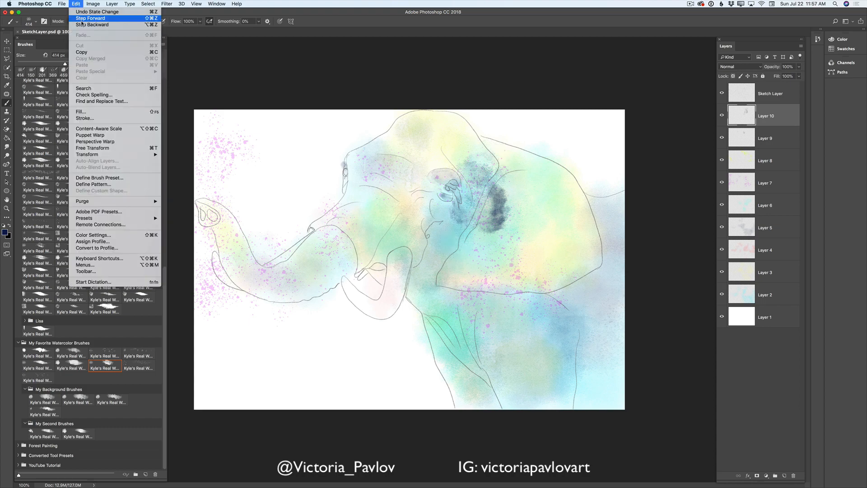
pyautogui.click(88, 25)
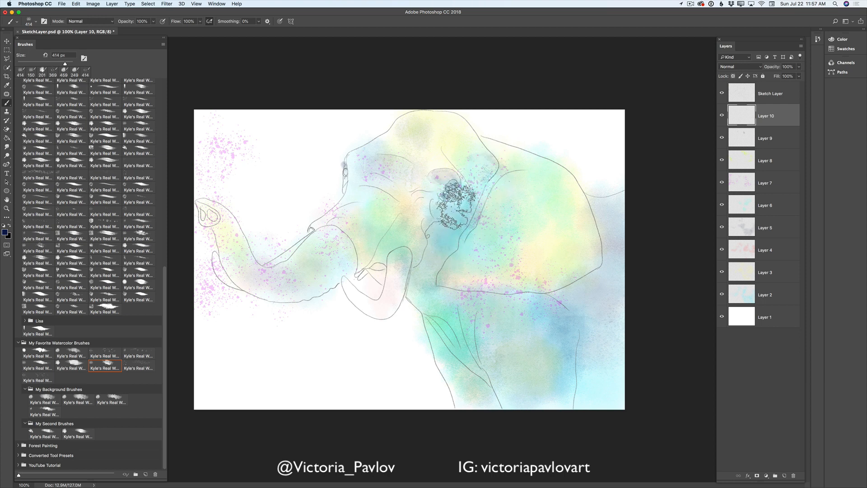
# - Paint dark navy shading below the eye, over the chest, cheek and upper trunk, and lower Layer 10's opacity to 48%
pyautogui.moveTo(466, 195)
pyautogui.mouseDown()
pyautogui.moveTo(450, 231)
pyautogui.moveTo(460, 241)
pyautogui.moveTo(477, 200)
pyautogui.moveTo(479, 209)
pyautogui.moveTo(447, 258)
pyautogui.moveTo(429, 263)
pyautogui.moveTo(421, 290)
pyautogui.moveTo(446, 325)
pyautogui.moveTo(419, 281)
pyautogui.moveTo(452, 319)
pyautogui.moveTo(474, 387)
pyautogui.moveTo(463, 366)
pyautogui.moveTo(492, 414)
pyautogui.moveTo(459, 370)
pyautogui.moveTo(450, 373)
pyautogui.moveTo(477, 387)
pyautogui.moveTo(466, 302)
pyautogui.moveTo(489, 313)
pyautogui.moveTo(544, 305)
pyautogui.moveTo(497, 331)
pyautogui.moveTo(493, 344)
pyautogui.moveTo(556, 295)
pyautogui.mouseUp()
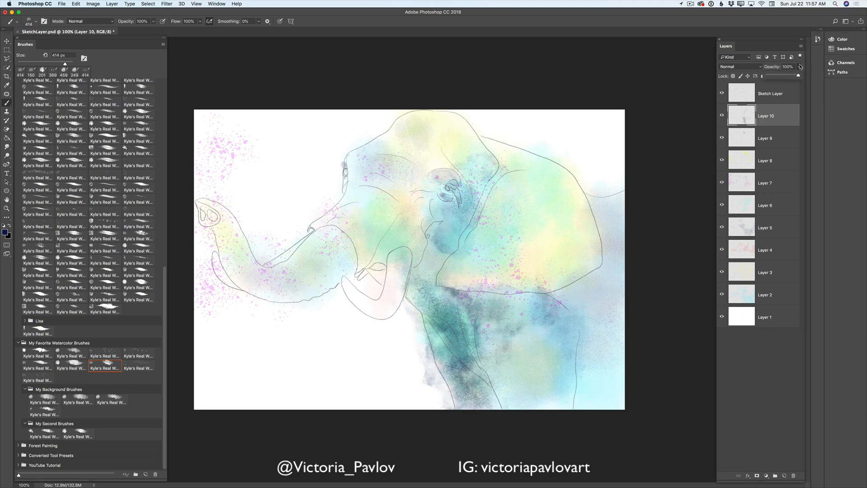
pyautogui.moveTo(793, 74); pyautogui.dragTo(781, 75)
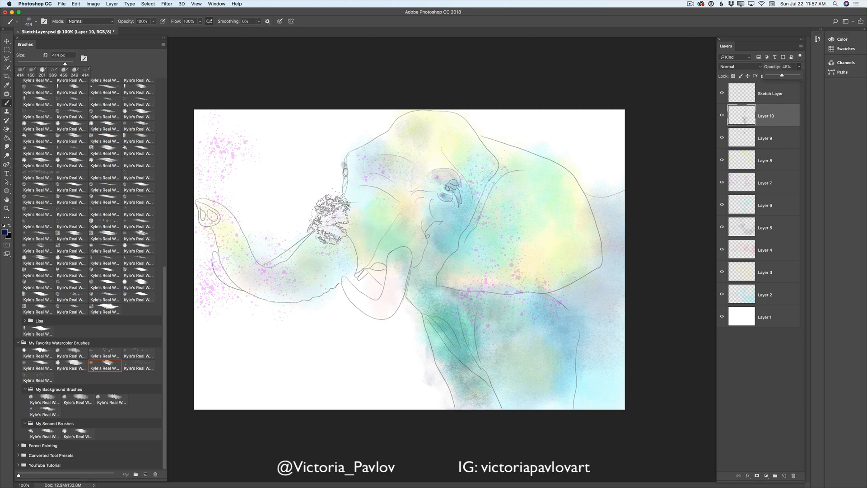
pyautogui.moveTo(332, 253)
pyautogui.mouseDown()
pyautogui.moveTo(339, 270)
pyautogui.moveTo(324, 282)
pyautogui.moveTo(339, 255)
pyautogui.moveTo(369, 261)
pyautogui.moveTo(357, 238)
pyautogui.moveTo(363, 261)
pyautogui.moveTo(381, 237)
pyautogui.moveTo(391, 240)
pyautogui.moveTo(394, 217)
pyautogui.moveTo(418, 226)
pyautogui.mouseUp()
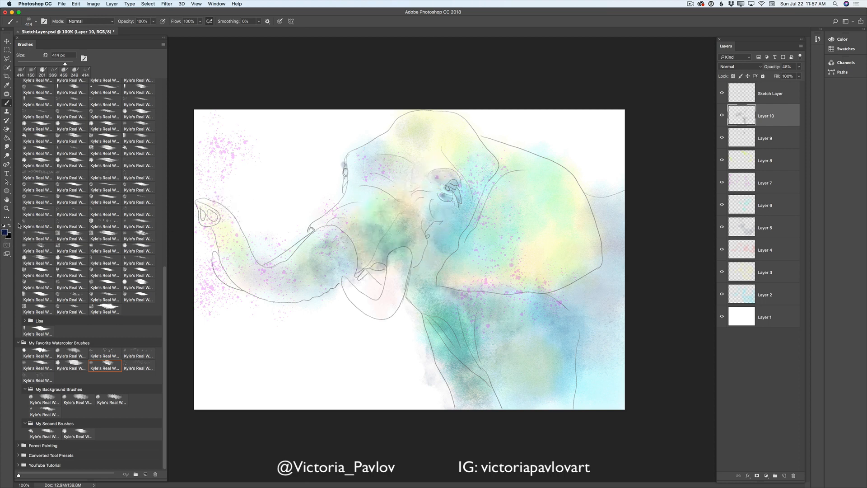
# - Paint magenta c20ed2 accents on a new layer above Layer 10, around the eye, jaw, tusk, trunk and behind the ear
pyautogui.click(5, 232)
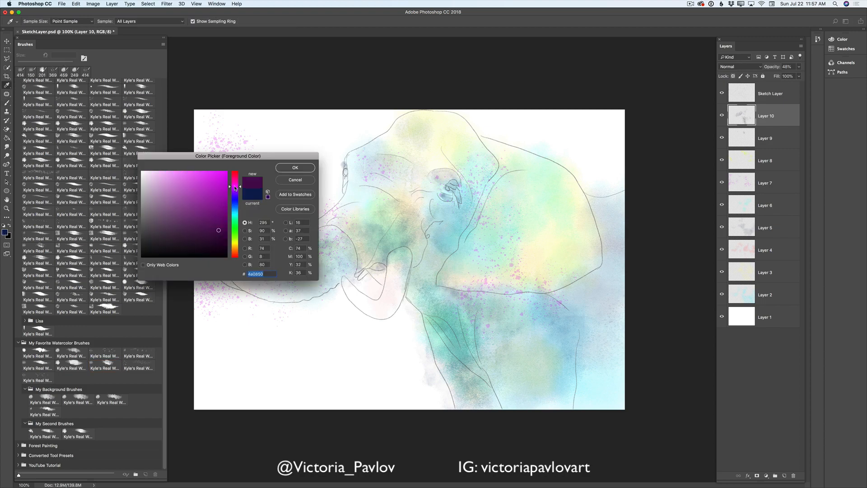
pyautogui.click(295, 168)
pyautogui.click(785, 476)
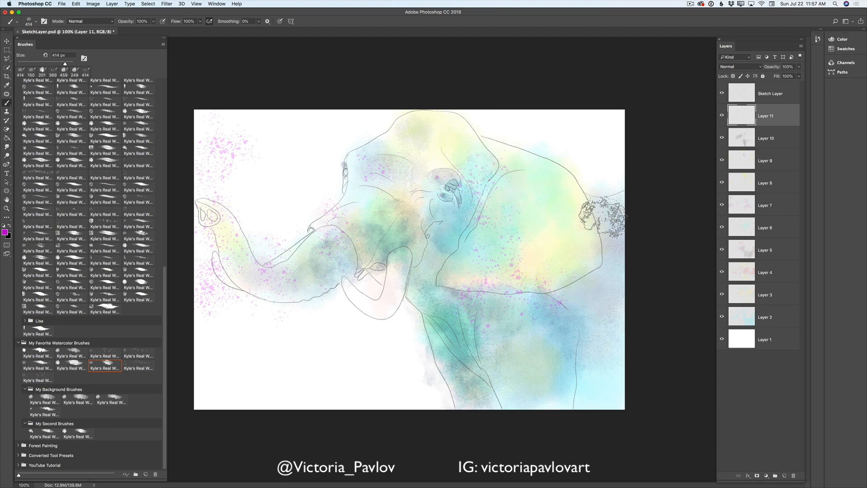
pyautogui.moveTo(605, 219)
pyautogui.mouseDown()
pyautogui.moveTo(623, 213)
pyautogui.moveTo(607, 275)
pyautogui.mouseUp()
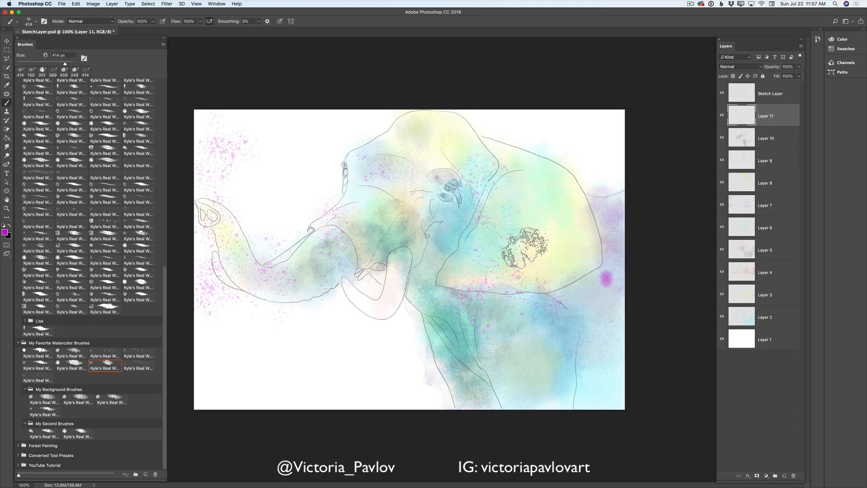
pyautogui.moveTo(436, 205)
pyautogui.mouseDown()
pyautogui.moveTo(459, 217)
pyautogui.moveTo(461, 180)
pyautogui.mouseUp()
pyautogui.moveTo(359, 268)
pyautogui.mouseDown()
pyautogui.moveTo(328, 266)
pyautogui.moveTo(360, 301)
pyautogui.moveTo(400, 292)
pyautogui.moveTo(409, 260)
pyautogui.moveTo(396, 310)
pyautogui.moveTo(375, 293)
pyautogui.moveTo(437, 261)
pyautogui.moveTo(419, 284)
pyautogui.moveTo(441, 267)
pyautogui.moveTo(436, 247)
pyautogui.moveTo(447, 296)
pyautogui.mouseUp()
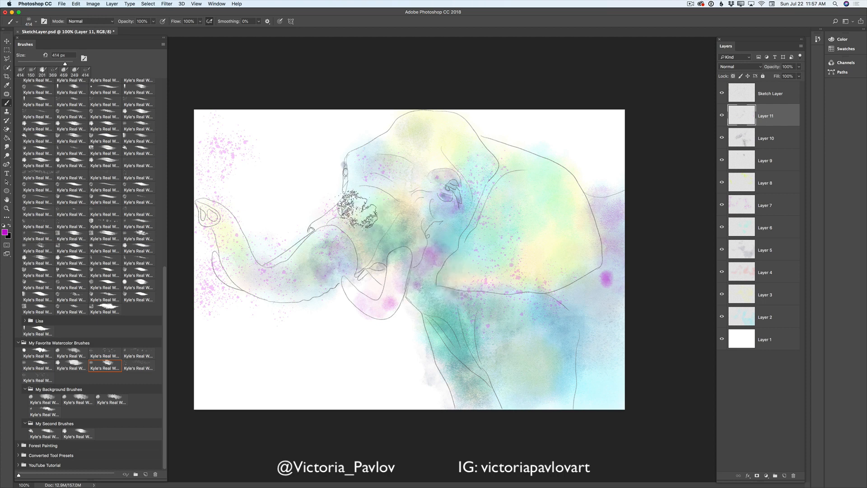
# - Add a new layer above Layer 1 and set up a 429 px favorite watercolor brush in yellow ffe96d
pyautogui.click(765, 343)
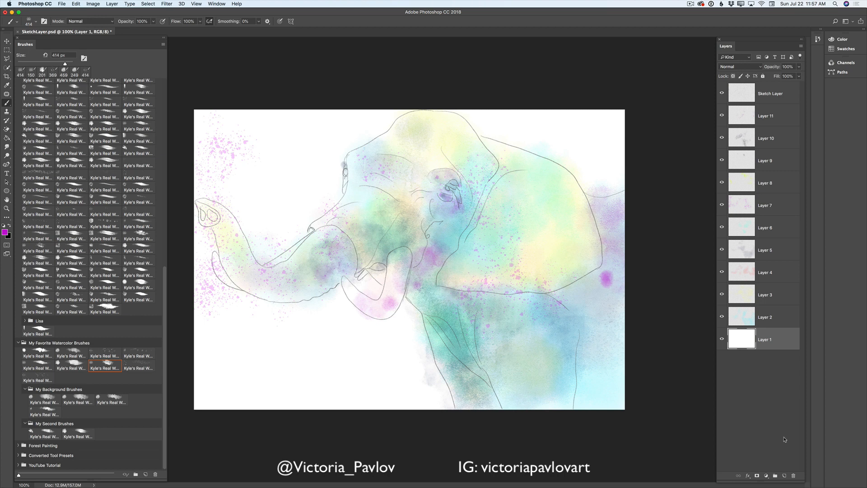
pyautogui.click(785, 476)
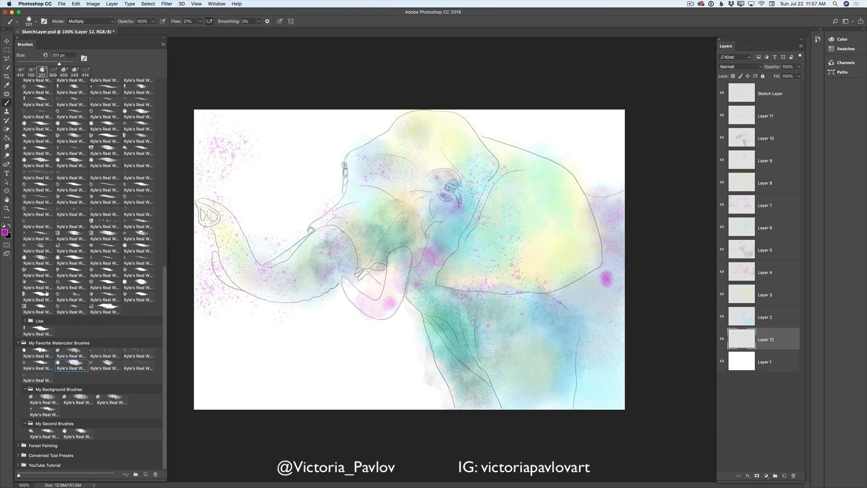
pyautogui.click(5, 232)
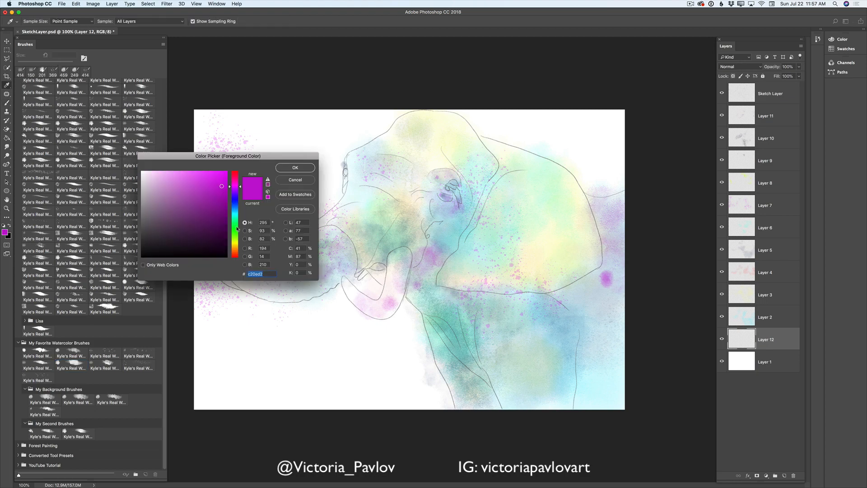
pyautogui.click(235, 244)
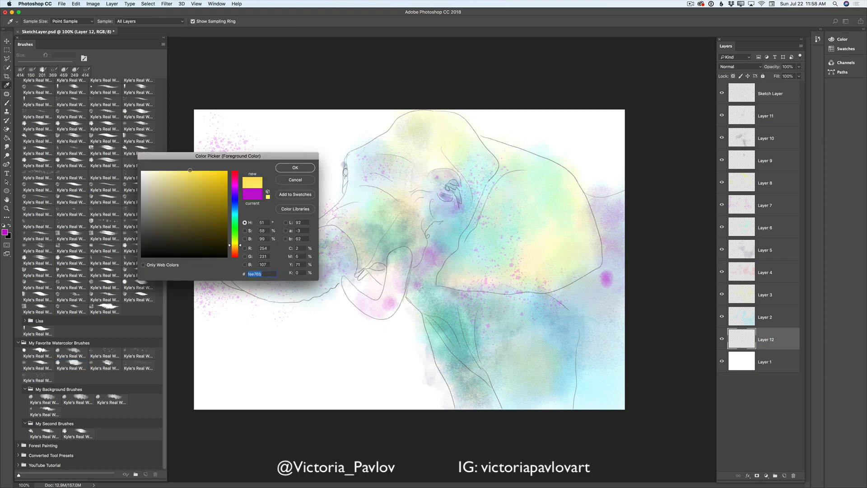
pyautogui.click(291, 165)
pyautogui.rightClick(285, 171)
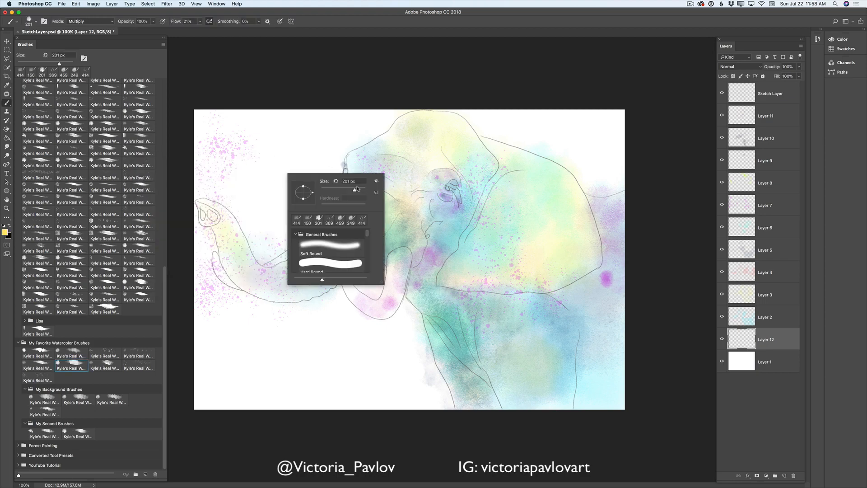
# - Paint a loose yellow wash across the background above and below the trunk and around the head and ear
pyautogui.moveTo(289, 157)
pyautogui.mouseDown()
pyautogui.moveTo(271, 155)
pyautogui.moveTo(268, 187)
pyautogui.moveTo(308, 185)
pyautogui.moveTo(317, 156)
pyautogui.moveTo(363, 122)
pyautogui.moveTo(253, 149)
pyautogui.moveTo(217, 171)
pyautogui.mouseUp()
pyautogui.rightClick(284, 160)
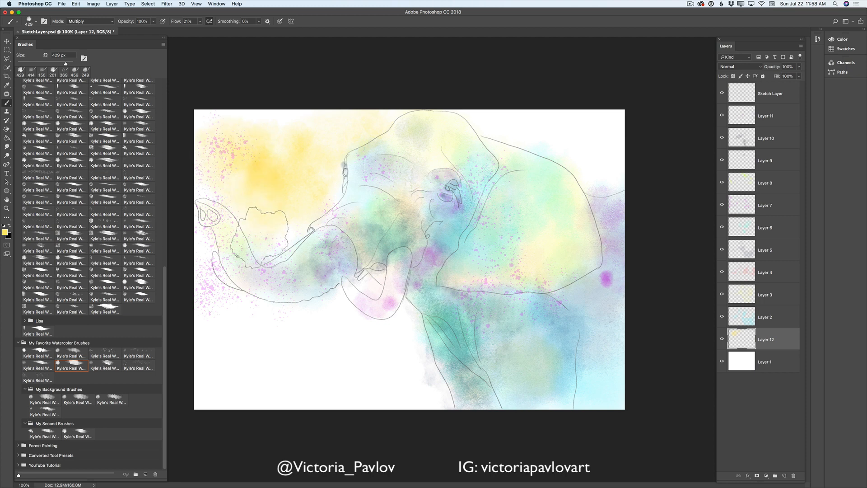
pyautogui.moveTo(217, 323)
pyautogui.mouseDown()
pyautogui.moveTo(258, 346)
pyautogui.moveTo(254, 327)
pyautogui.moveTo(217, 317)
pyautogui.moveTo(193, 252)
pyautogui.moveTo(229, 316)
pyautogui.moveTo(288, 336)
pyautogui.moveTo(337, 309)
pyautogui.moveTo(343, 340)
pyautogui.moveTo(364, 314)
pyautogui.moveTo(373, 347)
pyautogui.moveTo(400, 337)
pyautogui.moveTo(393, 365)
pyautogui.moveTo(277, 366)
pyautogui.moveTo(264, 396)
pyautogui.moveTo(199, 362)
pyautogui.moveTo(315, 353)
pyautogui.moveTo(332, 312)
pyautogui.moveTo(352, 370)
pyautogui.moveTo(383, 380)
pyautogui.moveTo(282, 368)
pyautogui.moveTo(315, 403)
pyautogui.moveTo(308, 332)
pyautogui.moveTo(262, 319)
pyautogui.mouseUp()
pyautogui.moveTo(462, 230)
pyautogui.mouseDown()
pyautogui.moveTo(516, 128)
pyautogui.moveTo(480, 116)
pyautogui.moveTo(520, 134)
pyautogui.moveTo(556, 123)
pyautogui.moveTo(585, 181)
pyautogui.moveTo(551, 132)
pyautogui.moveTo(483, 101)
pyautogui.mouseUp()
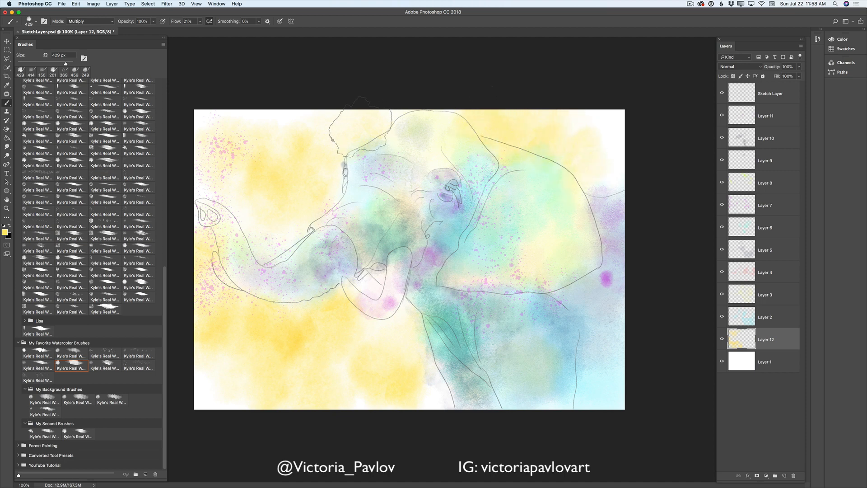
pyautogui.moveTo(360, 127)
pyautogui.mouseDown()
pyautogui.moveTo(308, 129)
pyautogui.moveTo(363, 111)
pyautogui.mouseUp()
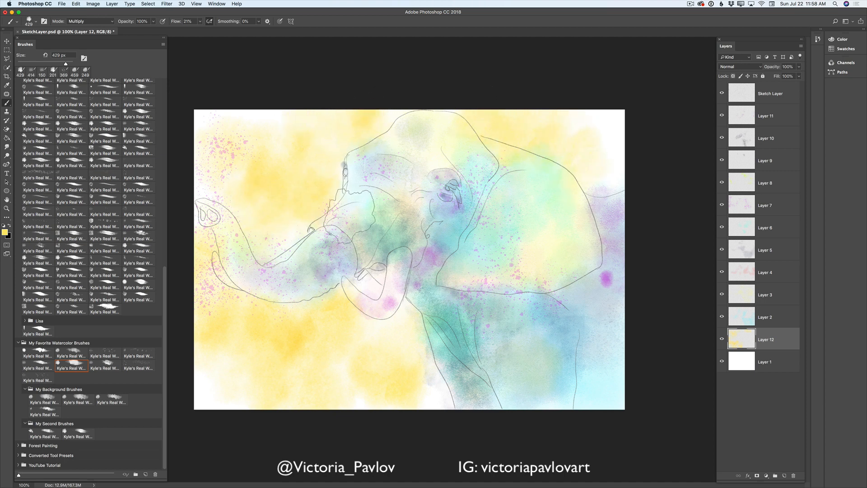
pyautogui.moveTo(346, 354)
pyautogui.mouseDown()
pyautogui.moveTo(404, 346)
pyautogui.moveTo(409, 359)
pyautogui.moveTo(377, 398)
pyautogui.mouseUp()
pyautogui.moveTo(347, 335)
pyautogui.mouseDown()
pyautogui.moveTo(221, 314)
pyautogui.moveTo(219, 381)
pyautogui.mouseUp()
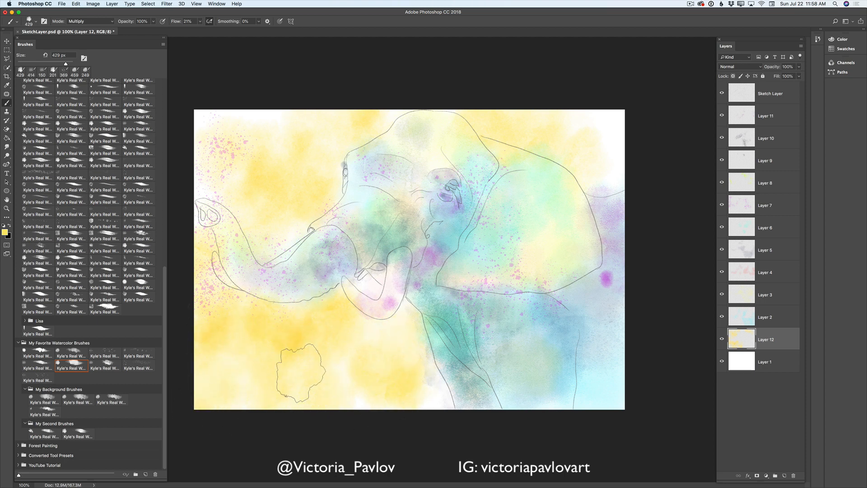
# - Add a new layer above Layer 12 and set the brush color to bright pink
pyautogui.click(785, 475)
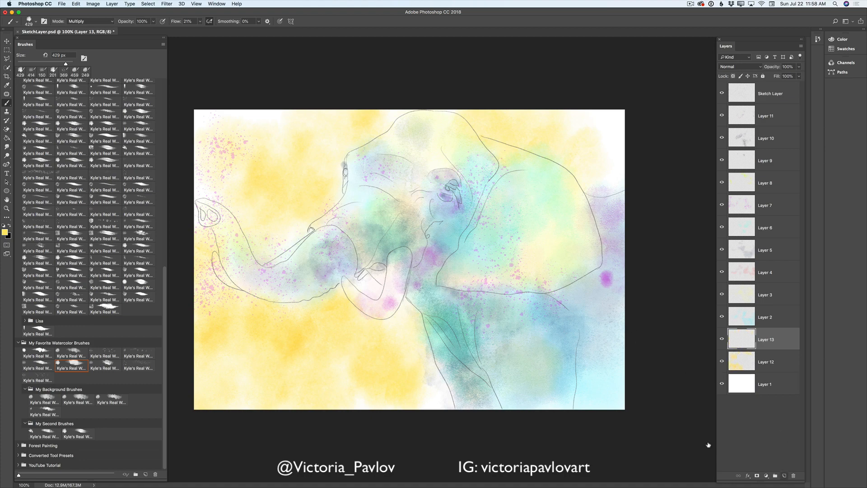
pyautogui.click(5, 233)
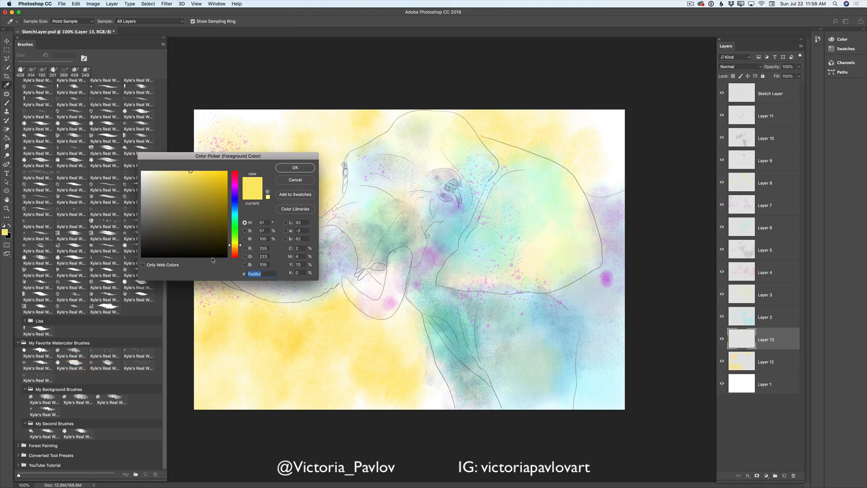
pyautogui.click(232, 185)
pyautogui.click(284, 170)
pyautogui.press('b')
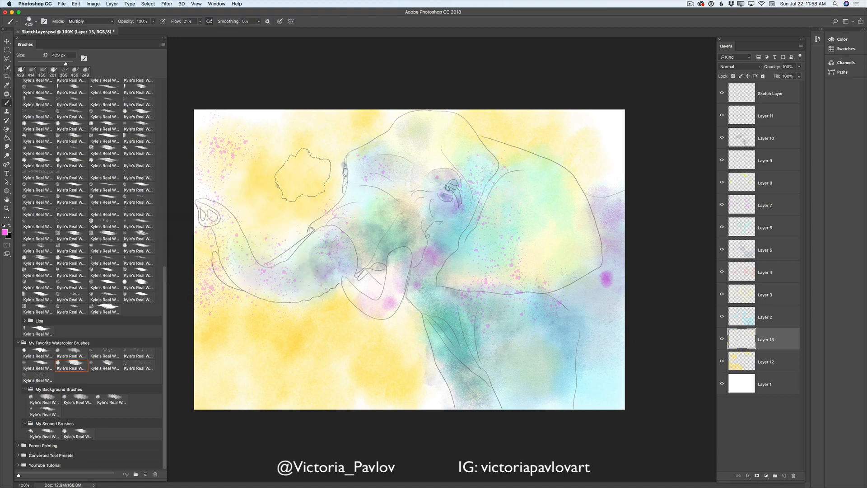
# - Paint pink patches across the background around the elephant and lower Layer 13's opacity to 25%
pyautogui.moveTo(278, 138)
pyautogui.mouseDown()
pyautogui.moveTo(315, 138)
pyautogui.moveTo(365, 118)
pyautogui.moveTo(289, 117)
pyautogui.mouseUp()
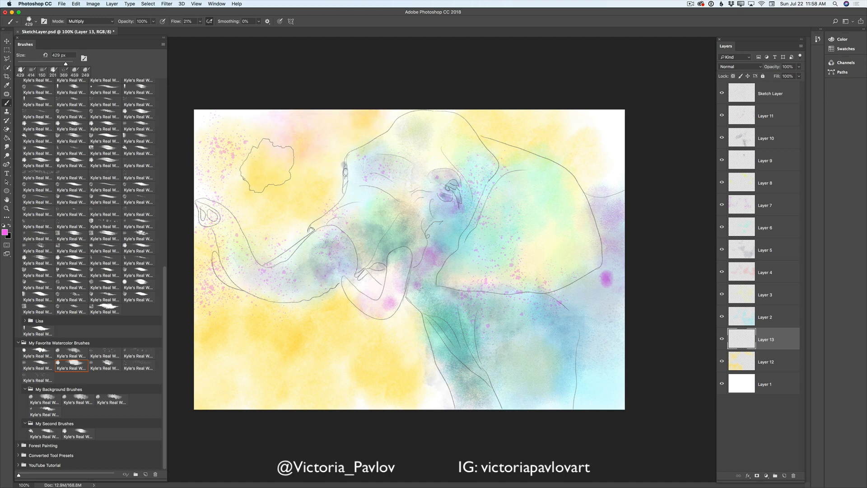
pyautogui.moveTo(235, 167)
pyautogui.mouseDown()
pyautogui.moveTo(217, 181)
pyautogui.moveTo(255, 232)
pyautogui.moveTo(281, 237)
pyautogui.moveTo(294, 228)
pyautogui.moveTo(263, 201)
pyautogui.moveTo(303, 224)
pyautogui.mouseUp()
pyautogui.moveTo(573, 137)
pyautogui.mouseDown()
pyautogui.moveTo(542, 131)
pyautogui.moveTo(601, 144)
pyautogui.moveTo(591, 152)
pyautogui.moveTo(583, 136)
pyautogui.moveTo(531, 136)
pyautogui.moveTo(559, 138)
pyautogui.moveTo(597, 174)
pyautogui.moveTo(537, 145)
pyautogui.moveTo(486, 135)
pyautogui.moveTo(565, 135)
pyautogui.moveTo(604, 170)
pyautogui.moveTo(568, 157)
pyautogui.moveTo(597, 178)
pyautogui.moveTo(605, 159)
pyautogui.mouseUp()
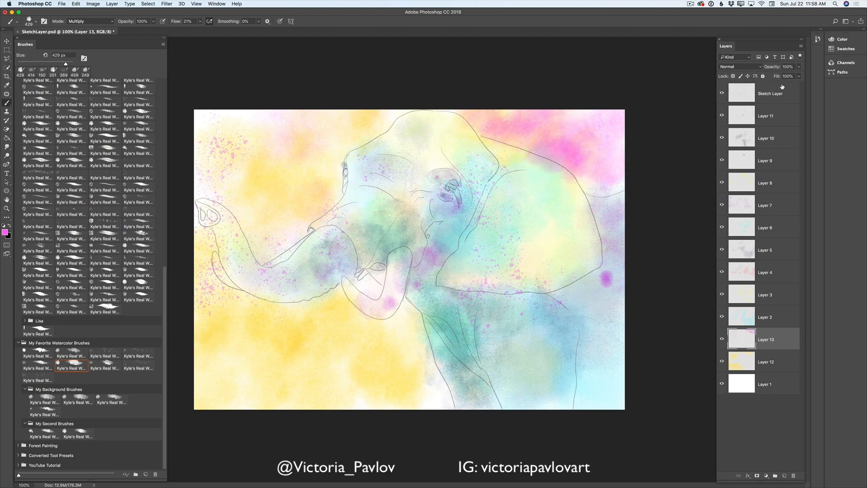
pyautogui.moveTo(799, 76); pyautogui.dragTo(782, 76)
pyautogui.moveTo(331, 326)
pyautogui.mouseDown()
pyautogui.moveTo(294, 322)
pyautogui.moveTo(310, 319)
pyautogui.moveTo(331, 327)
pyautogui.moveTo(269, 334)
pyautogui.moveTo(336, 316)
pyautogui.moveTo(384, 348)
pyautogui.moveTo(364, 282)
pyautogui.moveTo(400, 355)
pyautogui.moveTo(417, 370)
pyautogui.moveTo(384, 388)
pyautogui.moveTo(352, 377)
pyautogui.moveTo(308, 400)
pyautogui.moveTo(219, 384)
pyautogui.moveTo(217, 312)
pyautogui.moveTo(289, 135)
pyautogui.moveTo(278, 117)
pyautogui.mouseUp()
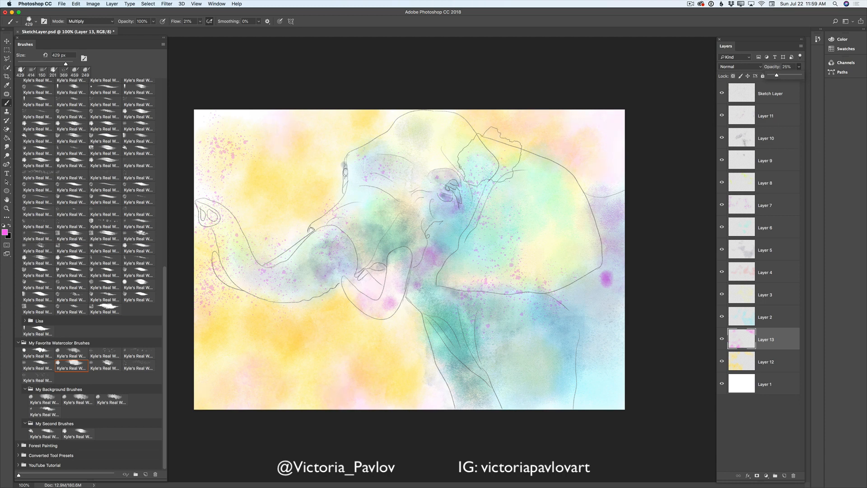
# - Darken the Sketch Layer's lines with black while its transparent pixels are locked, and switch to the Move tool
pyautogui.click(764, 104)
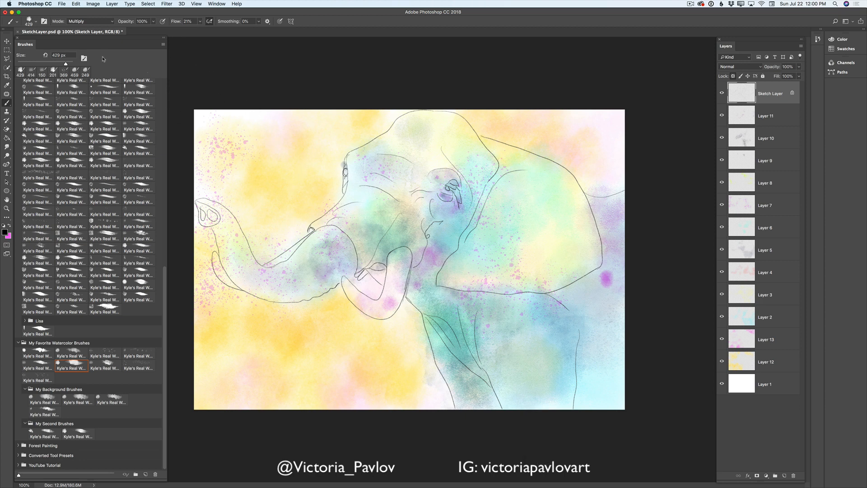
pyautogui.press('v')
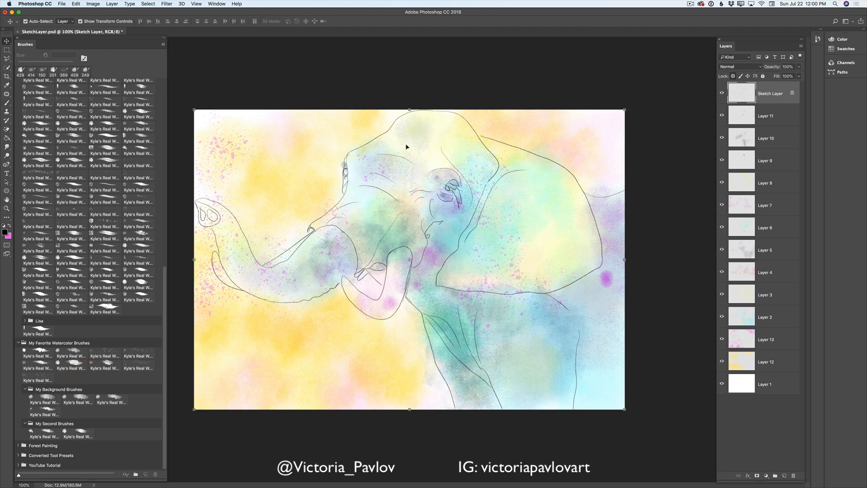